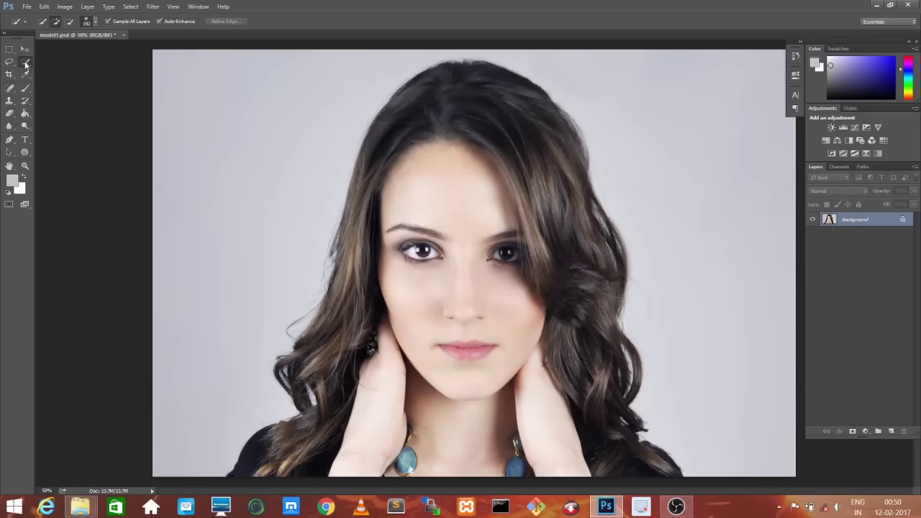
- Quick-select the woman's face and neck, then extend the selection over her hair
{"action": "mouse_move", "coordinate": [461, 452]}
{"action": "left_mouse_down"}
{"action": "mouse_move", "coordinate": [471, 185]}
{"action": "mouse_move", "coordinate": [402, 166]}
{"action": "left_mouse_up"}
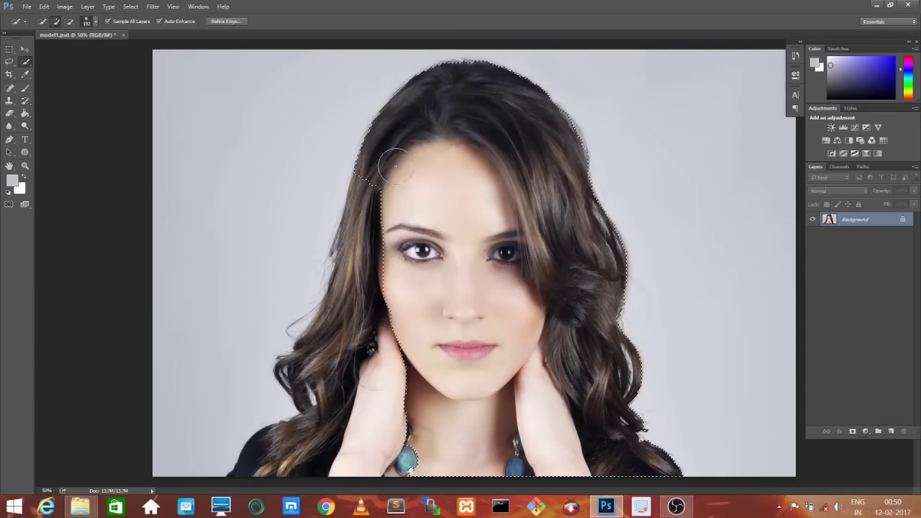
{"action": "left_click_drag", "start_coordinate": [370, 220], "coordinate": [350, 376]}
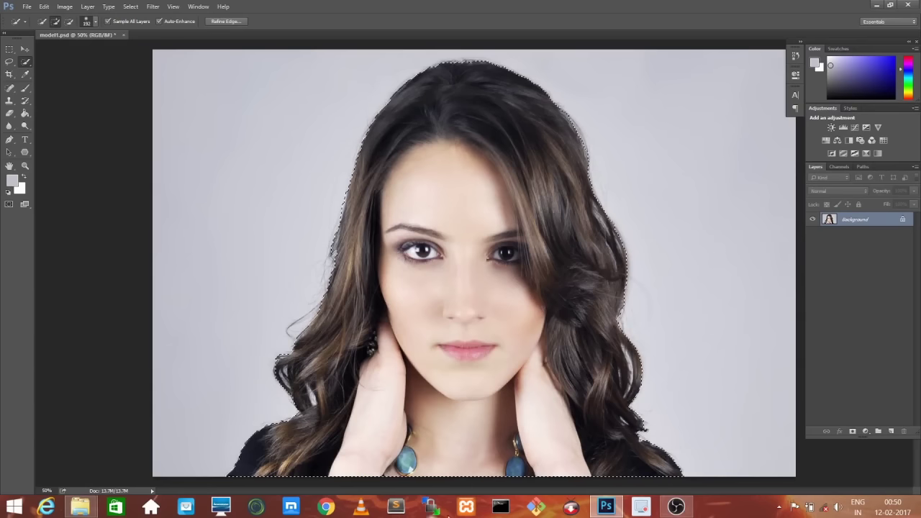
{"action": "left_click", "coordinate": [223, 22]}
- Set Refine Edge output to New Layer and brush the left and top hair edges
{"action": "left_click", "coordinate": [167, 294]}
{"action": "left_click", "coordinate": [159, 313]}
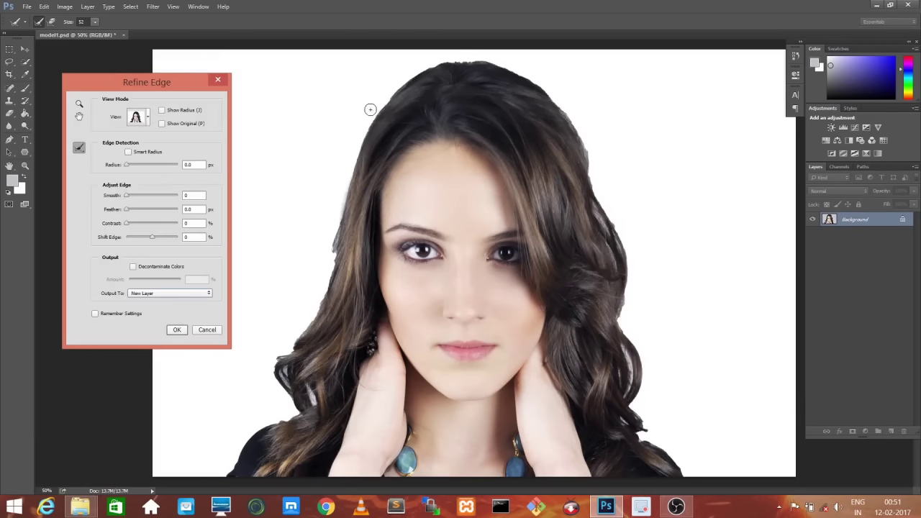
{"action": "left_click", "coordinate": [94, 22]}
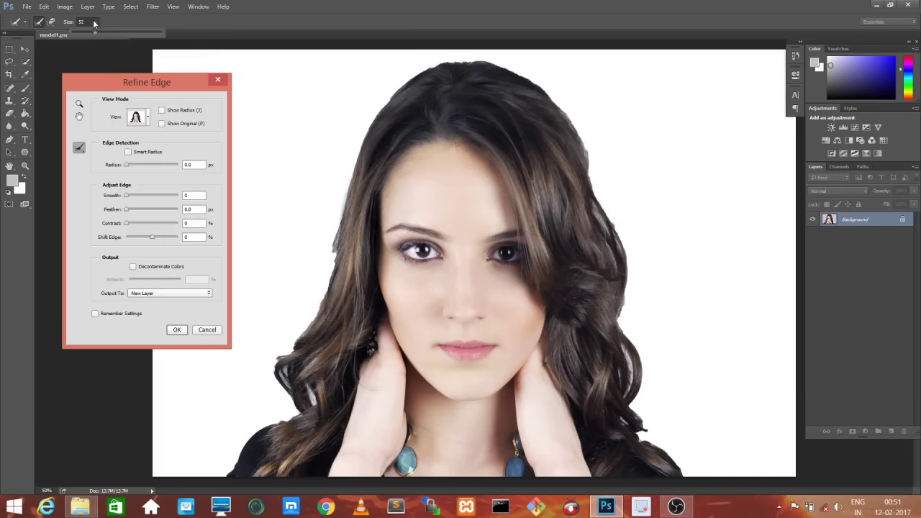
{"action": "left_click_drag", "start_coordinate": [105, 36], "coordinate": [108, 34]}
{"action": "mouse_move", "coordinate": [436, 51]}
{"action": "left_mouse_down"}
{"action": "mouse_move", "coordinate": [335, 224]}
{"action": "mouse_move", "coordinate": [277, 392]}
{"action": "mouse_move", "coordinate": [236, 431]}
{"action": "mouse_move", "coordinate": [228, 471]}
{"action": "left_mouse_up"}
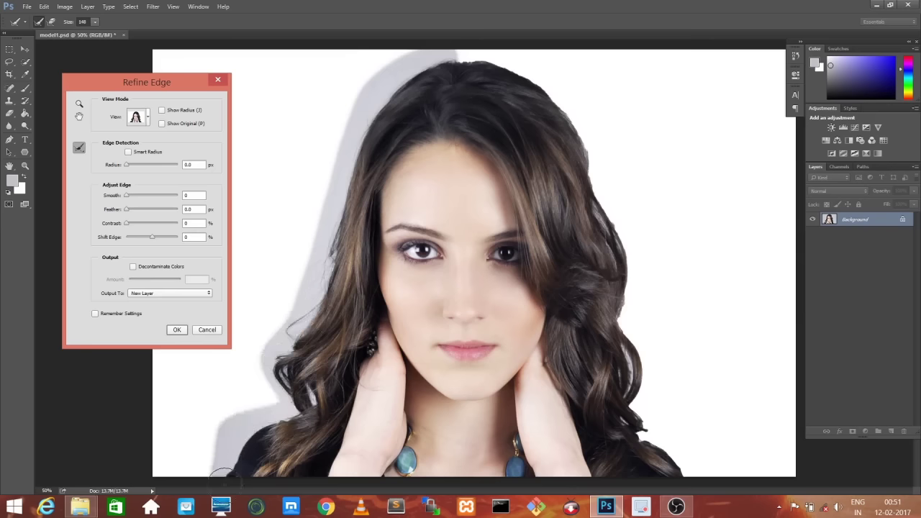
{"action": "mouse_move", "coordinate": [432, 53]}
{"action": "left_mouse_down"}
{"action": "mouse_move", "coordinate": [475, 58]}
{"action": "mouse_move", "coordinate": [551, 94]}
{"action": "mouse_move", "coordinate": [596, 164]}
{"action": "mouse_move", "coordinate": [626, 248]}
{"action": "mouse_move", "coordinate": [633, 405]}
{"action": "mouse_move", "coordinate": [680, 474]}
{"action": "left_mouse_up"}
- Refine the right hair edge with a smaller brush and apply the refinement
{"action": "left_click", "coordinate": [94, 21]}
{"action": "left_click_drag", "start_coordinate": [621, 343], "coordinate": [629, 396]}
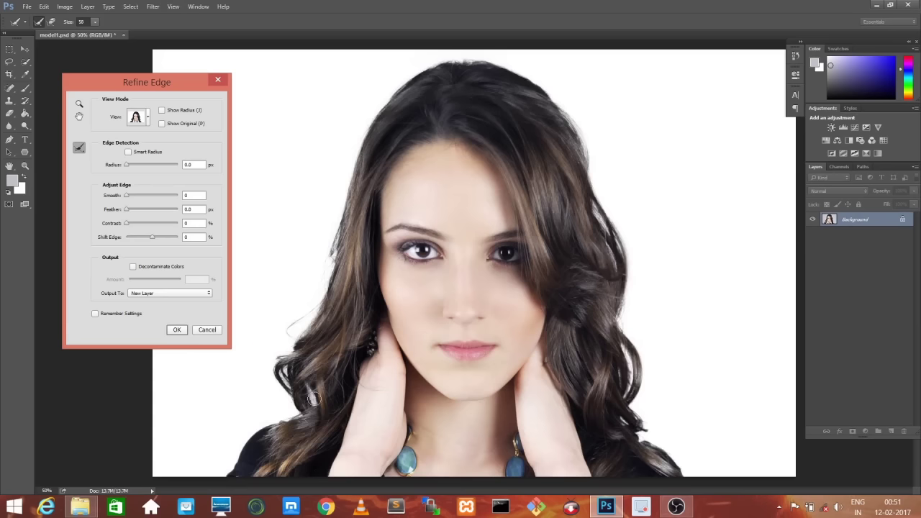
{"action": "left_click", "coordinate": [177, 330]}
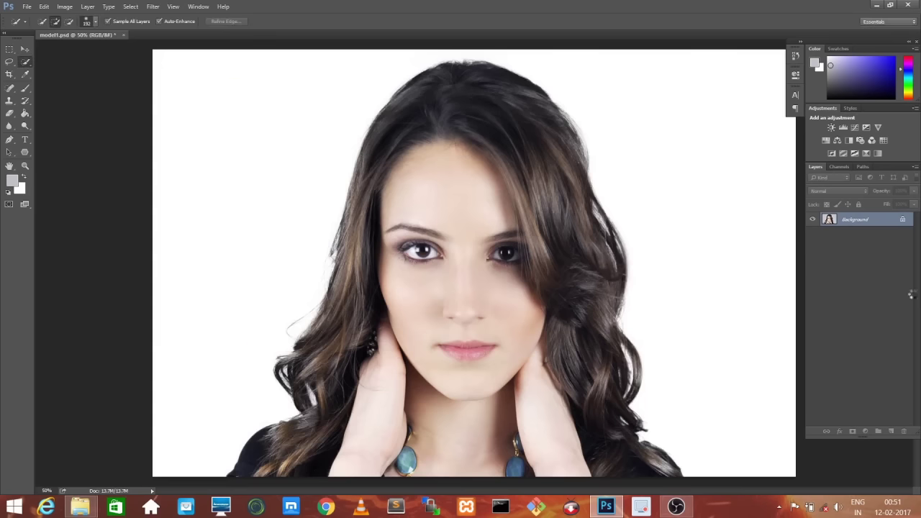
- Hide the Background layer and add Layer 1 below Background copy
{"action": "left_click", "coordinate": [812, 233]}
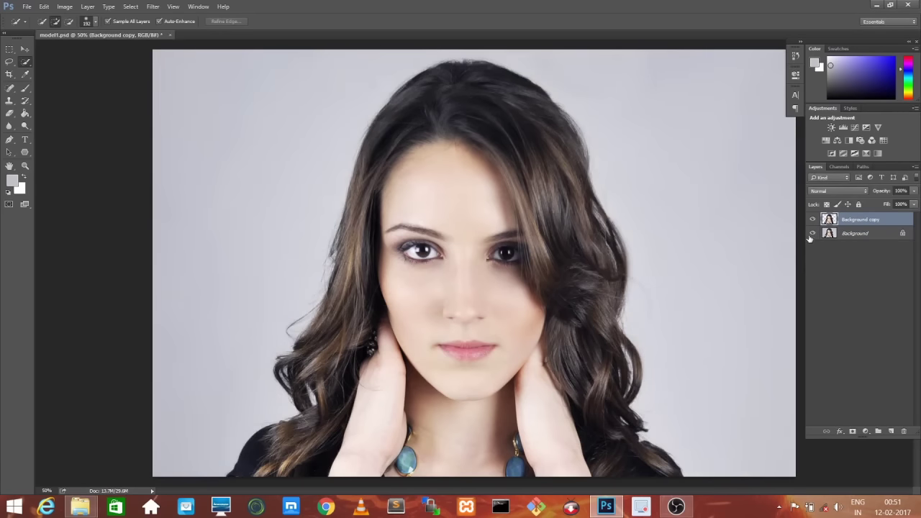
{"action": "left_click", "coordinate": [813, 233]}
{"action": "left_click", "coordinate": [890, 431]}
{"action": "left_click_drag", "start_coordinate": [853, 221], "coordinate": [851, 234]}
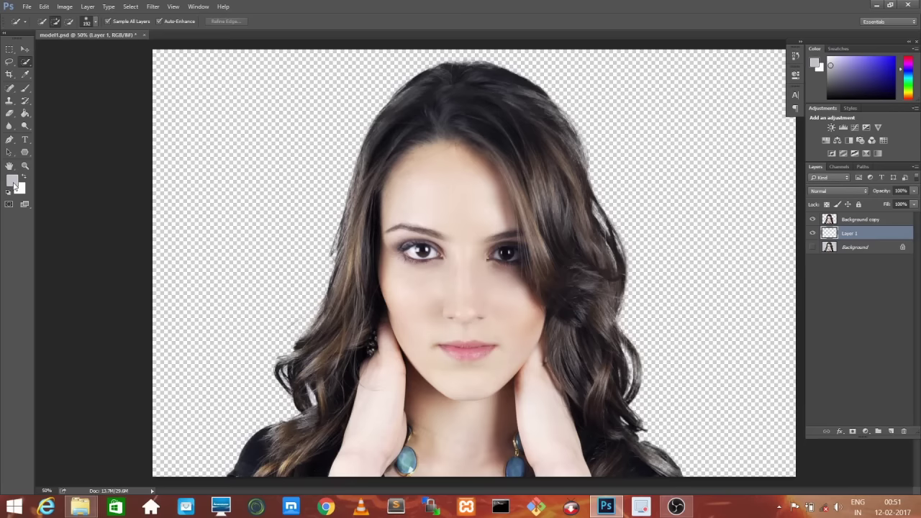
- Fill Layer 1 with the light grey-lavender colour #c2c1cd
{"action": "left_click", "coordinate": [24, 74]}
{"action": "left_click", "coordinate": [44, 7]}
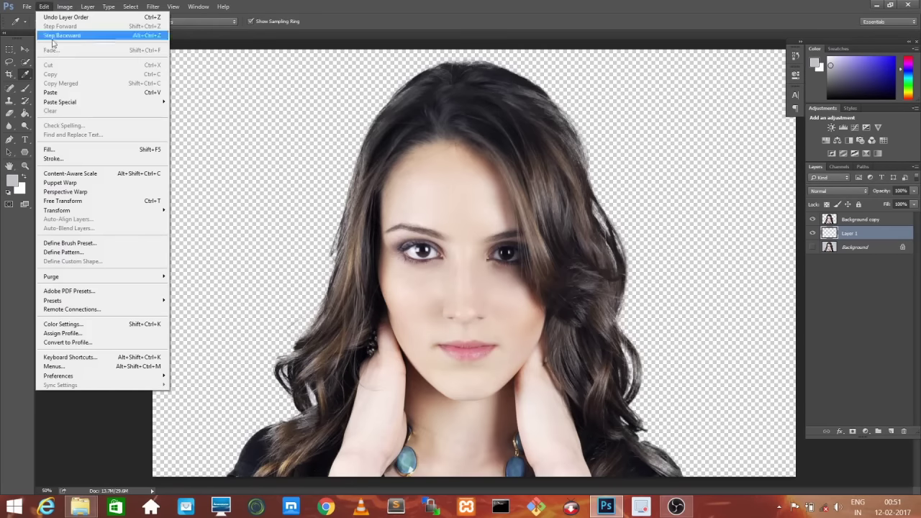
{"action": "left_click", "coordinate": [61, 149]}
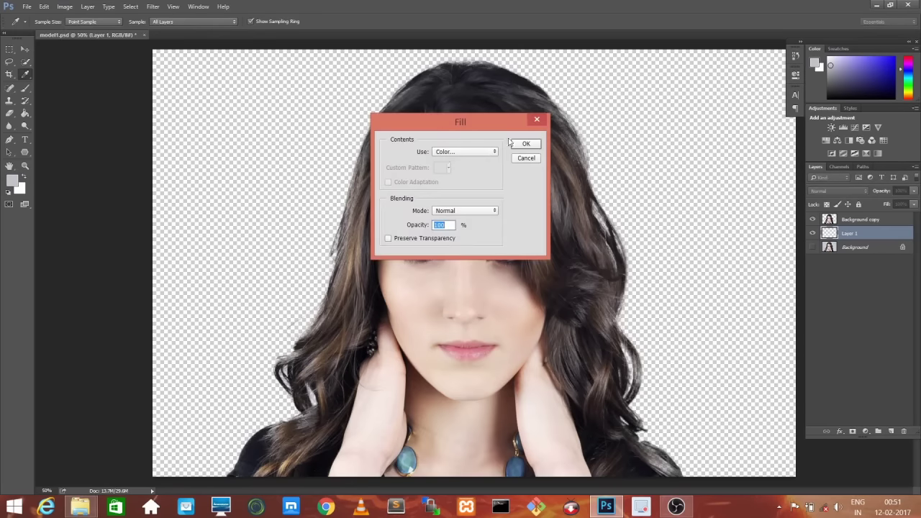
{"action": "left_click", "coordinate": [484, 150]}
{"action": "left_click", "coordinate": [446, 182]}
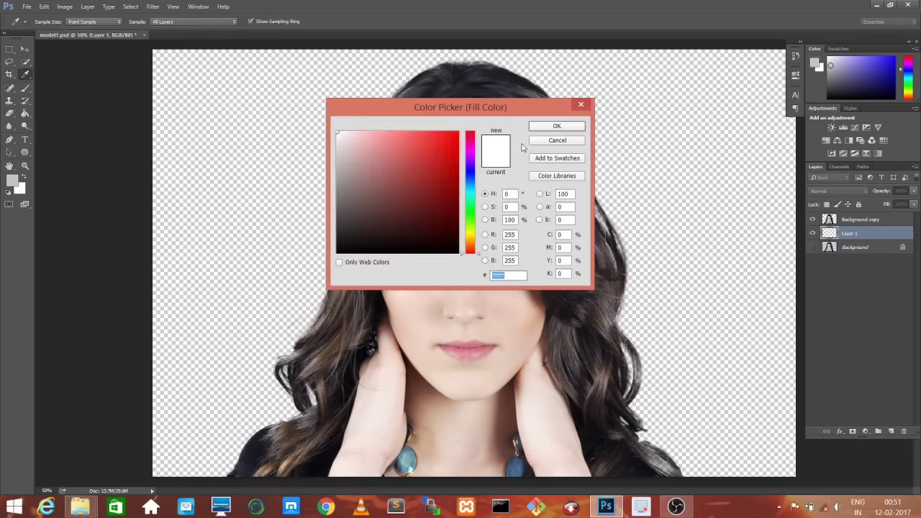
{"action": "left_click", "coordinate": [16, 177]}
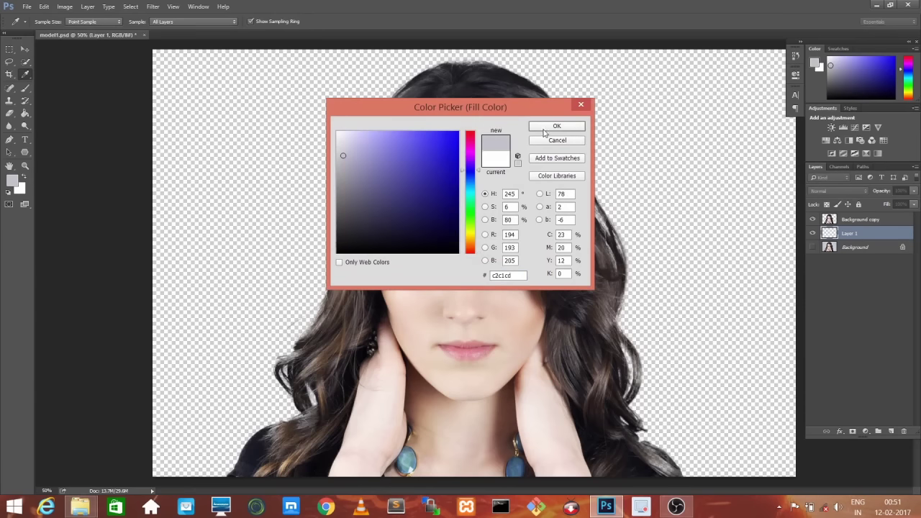
{"action": "left_click", "coordinate": [546, 128]}
{"action": "left_click", "coordinate": [525, 144]}
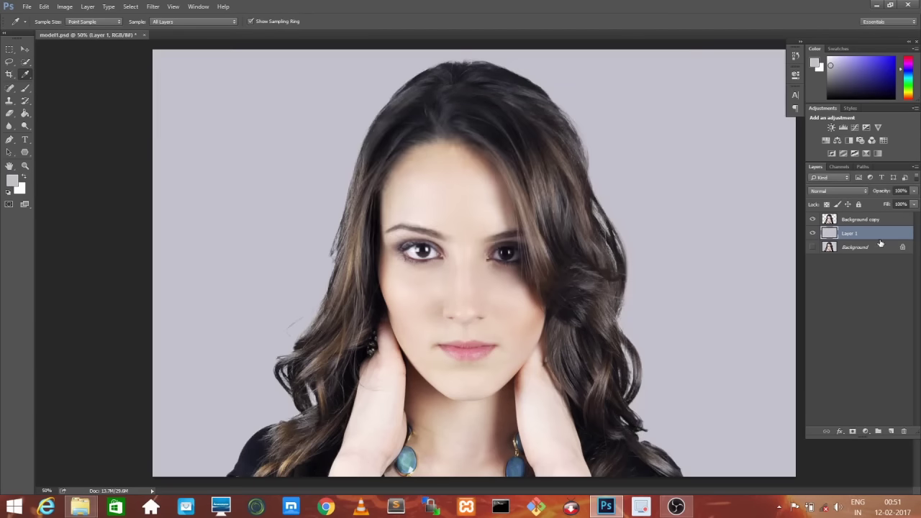
{"action": "left_click", "coordinate": [863, 220]}
- Duplicate Background copy as Background copy 2 and hide the duplicate
{"action": "right_click", "coordinate": [865, 219]}
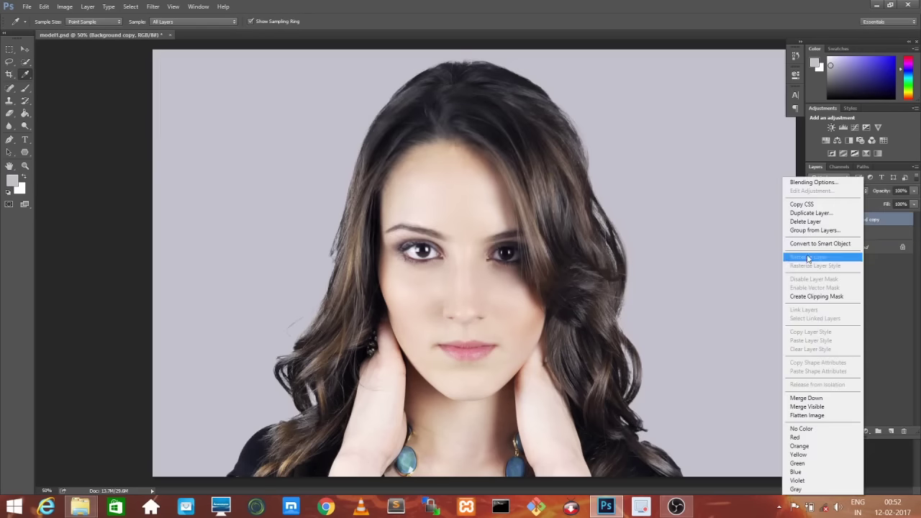
{"action": "left_click", "coordinate": [807, 214]}
{"action": "left_click", "coordinate": [542, 158]}
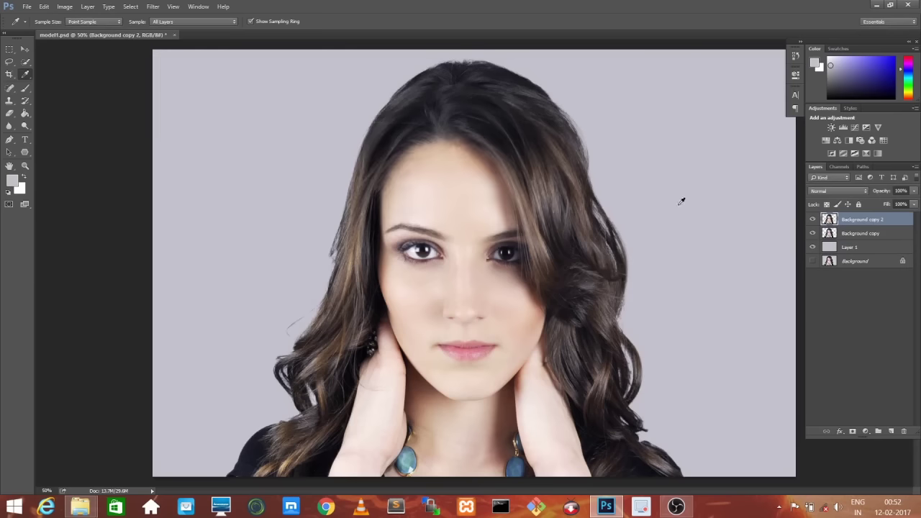
{"action": "left_click", "coordinate": [812, 219]}
- Add a layer mask to Background copy and load the woman's outline as a selection
{"action": "left_click", "coordinate": [871, 236]}
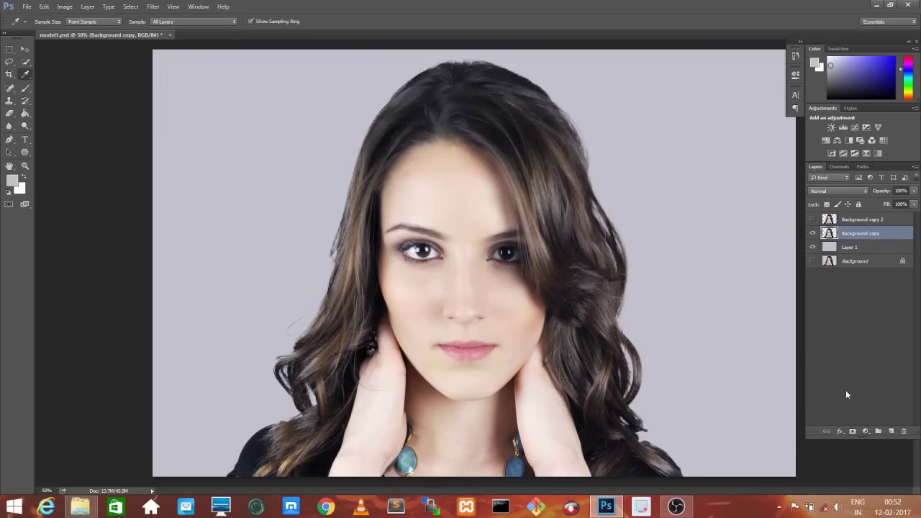
{"action": "left_click", "coordinate": [852, 431]}
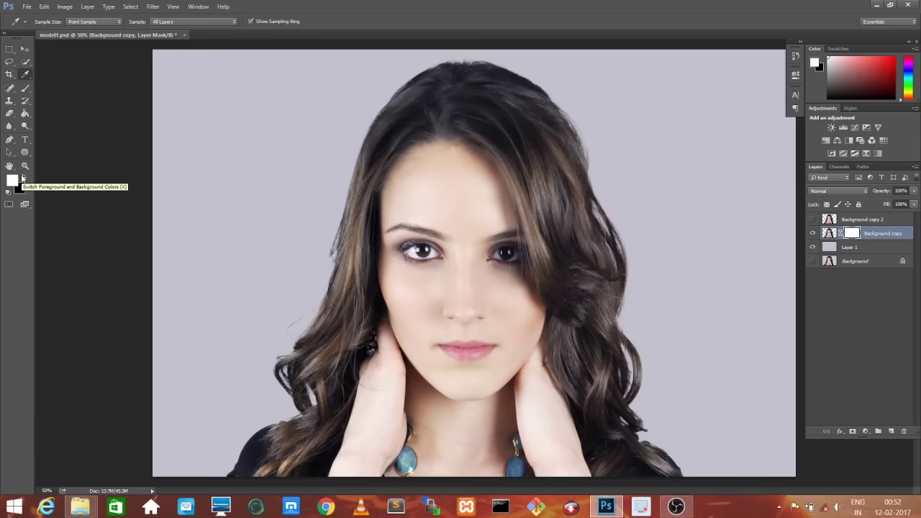
{"action": "right_click", "coordinate": [830, 235]}
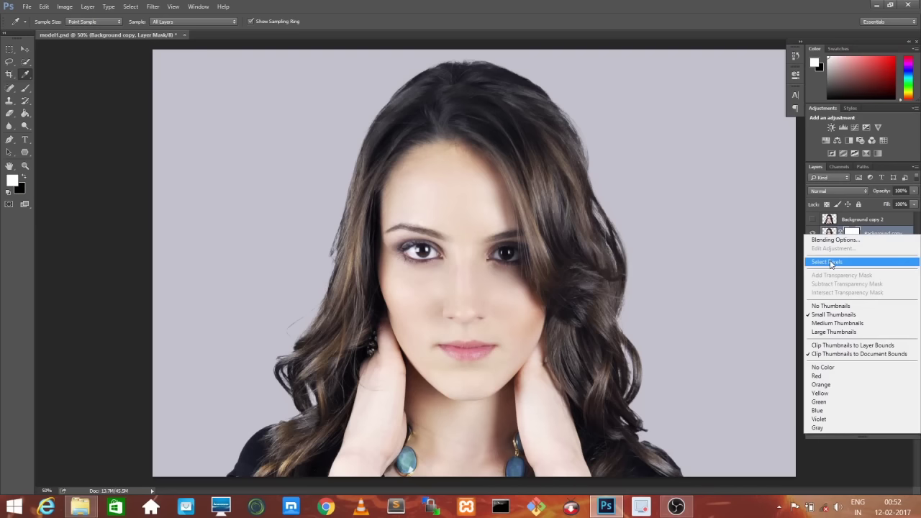
{"action": "left_click", "coordinate": [830, 262]}
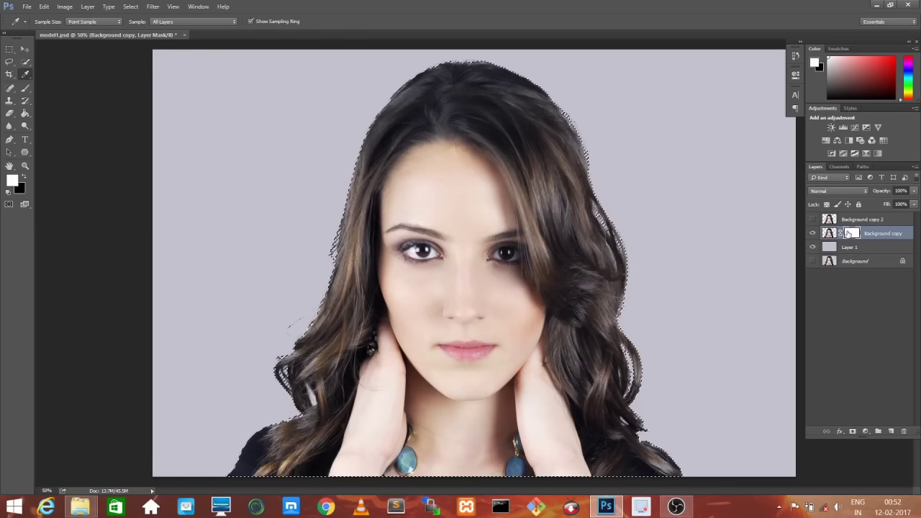
- Invert the selection, fill the mask's backdrop black with the Paint Bucket, and deselect
{"action": "left_click", "coordinate": [24, 174]}
{"action": "left_click", "coordinate": [24, 112]}
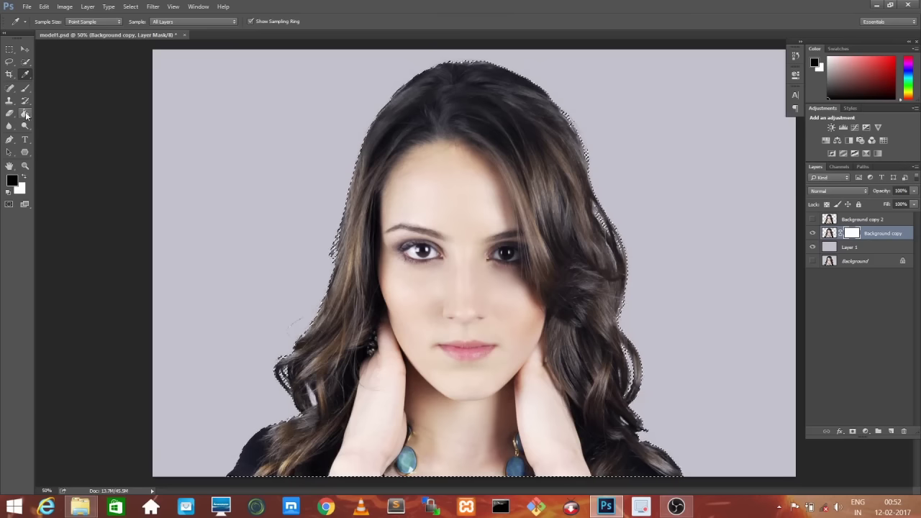
{"action": "left_click", "coordinate": [130, 6]}
{"action": "left_click", "coordinate": [143, 44]}
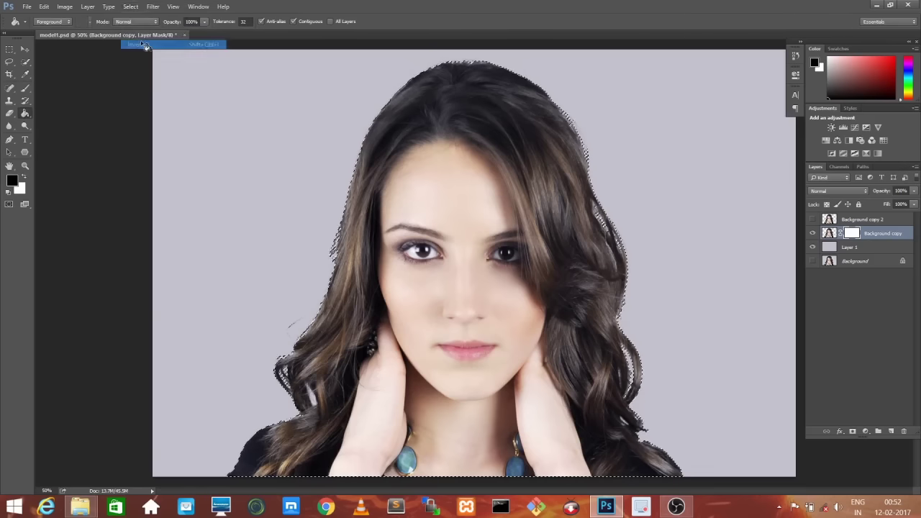
{"action": "left_click", "coordinate": [204, 196]}
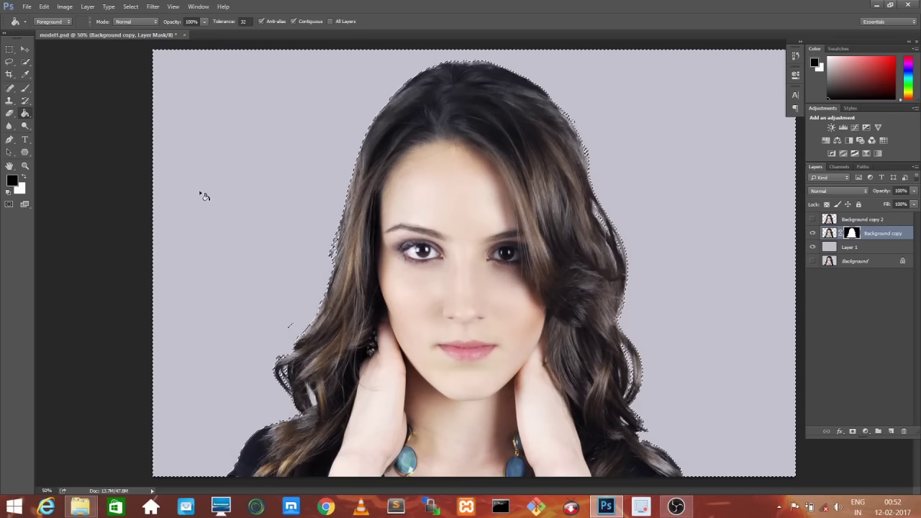
{"action": "left_click", "coordinate": [131, 7]}
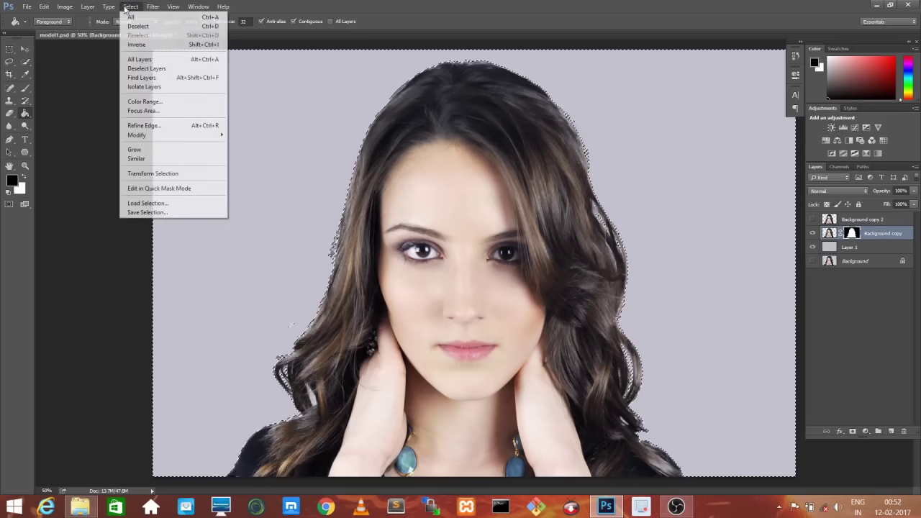
{"action": "left_click", "coordinate": [142, 27]}
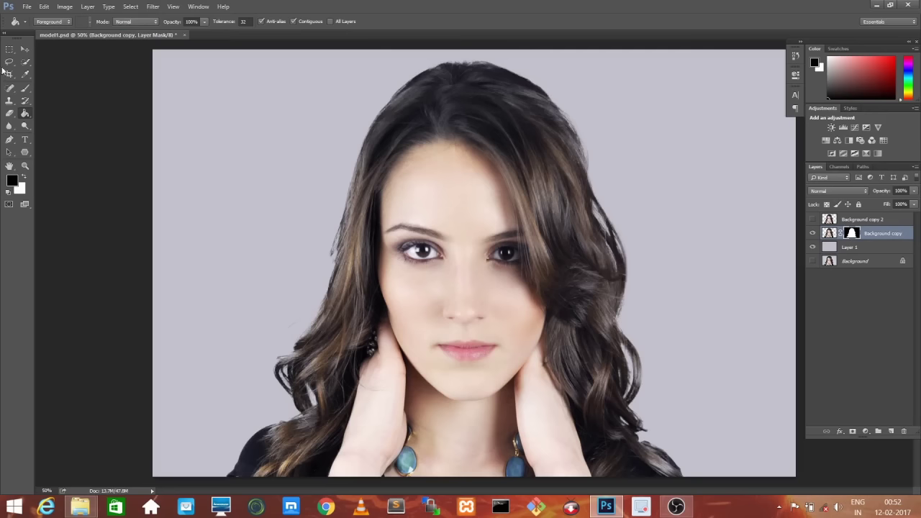
- Stamp the 2070 smoke brush at 1000 px onto the lower-right hair
{"action": "left_click", "coordinate": [24, 87]}
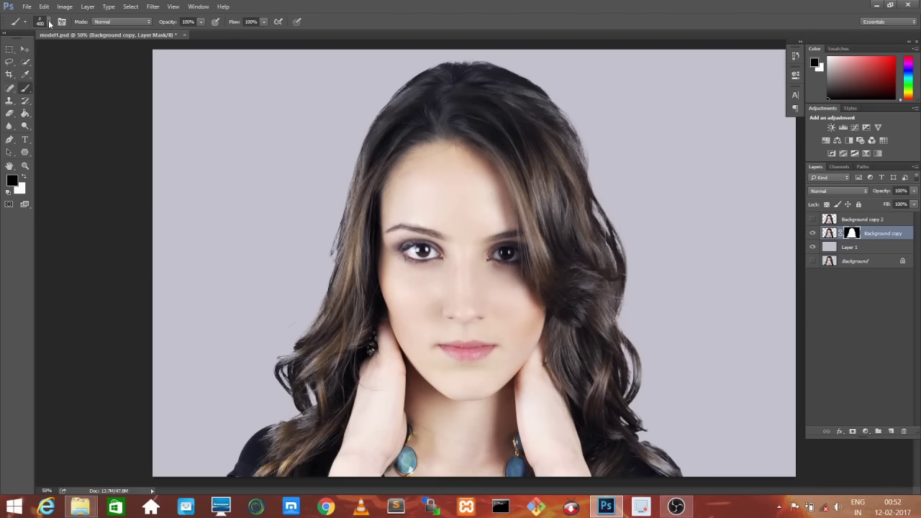
{"action": "left_click", "coordinate": [49, 23]}
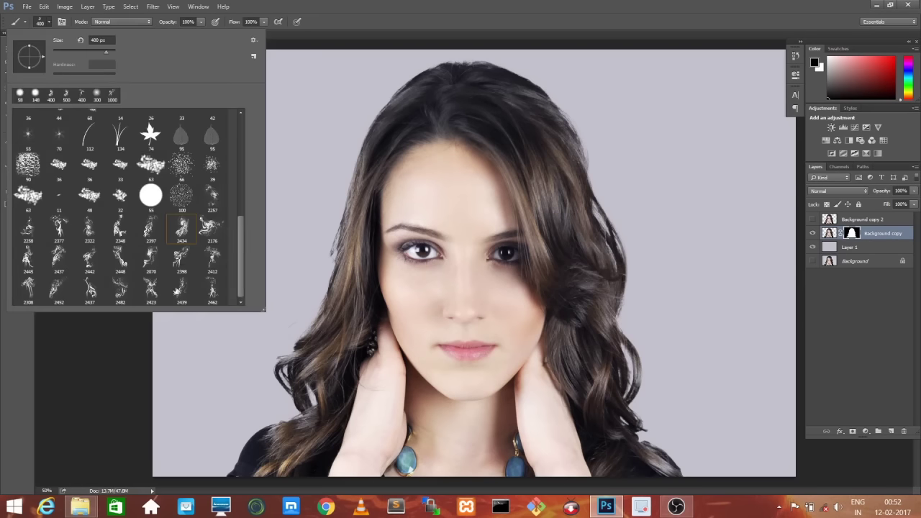
{"action": "left_click", "coordinate": [147, 262]}
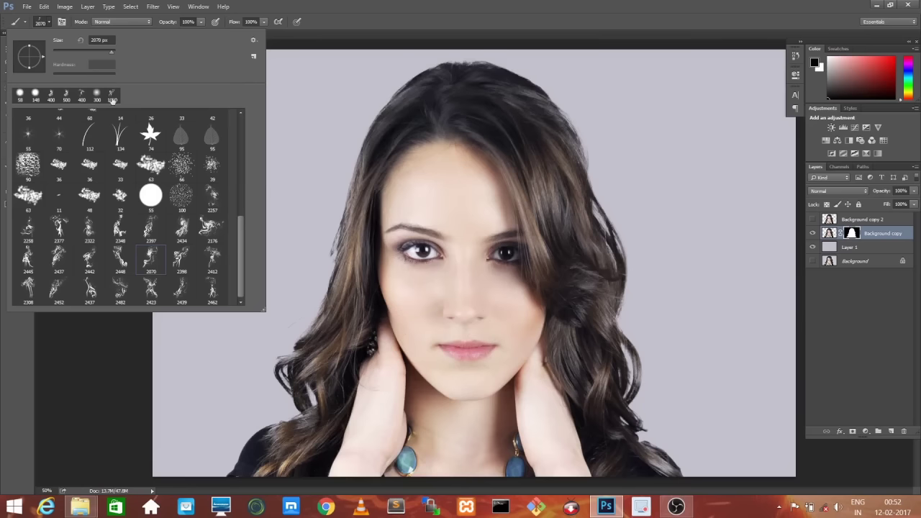
{"action": "type", "text": "00"}
{"action": "key", "text": "Return"}
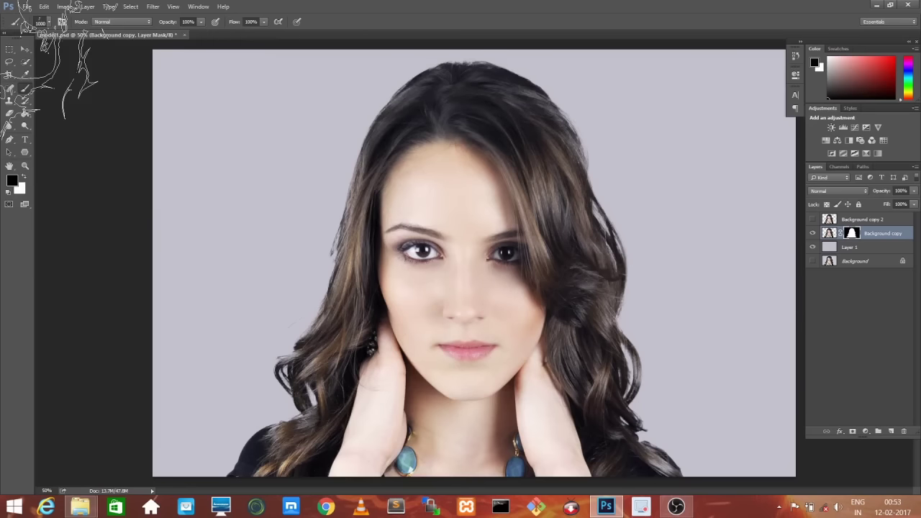
{"action": "left_click", "coordinate": [662, 360]}
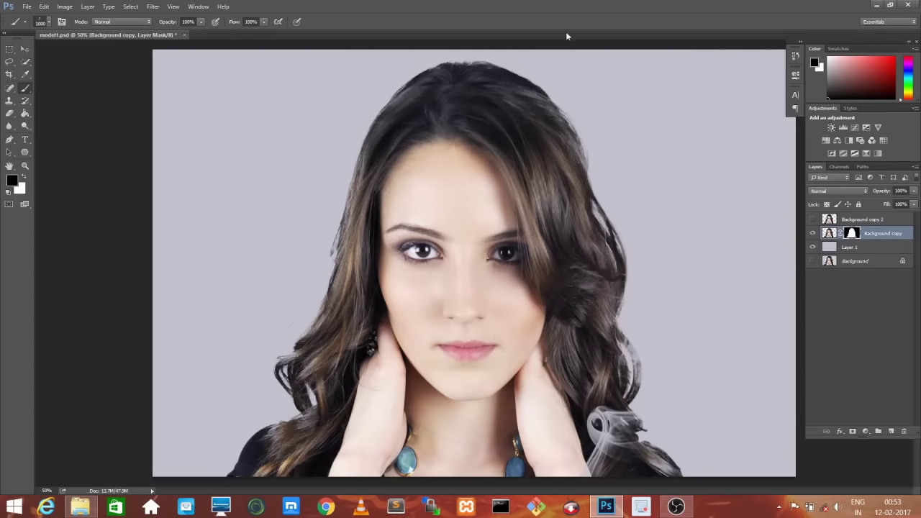
- Stamp the 2257 smoke brush at 1000 px onto the left side of the hair
{"action": "left_click", "coordinate": [49, 23]}
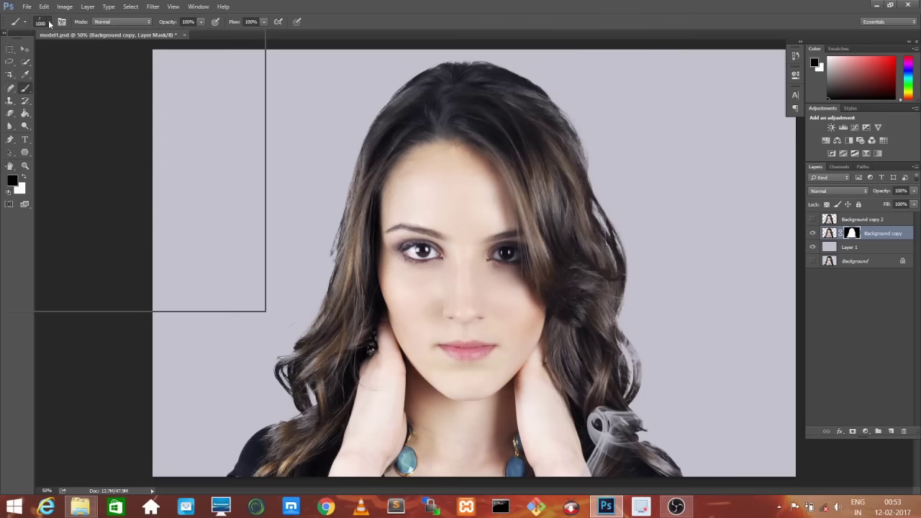
{"action": "left_click", "coordinate": [213, 204]}
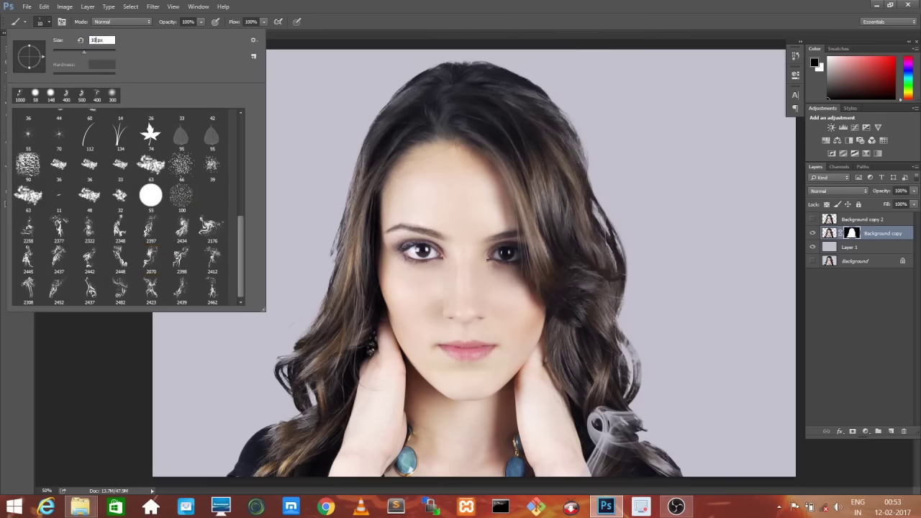
{"action": "type", "text": "0"}
{"action": "key", "text": "Return"}
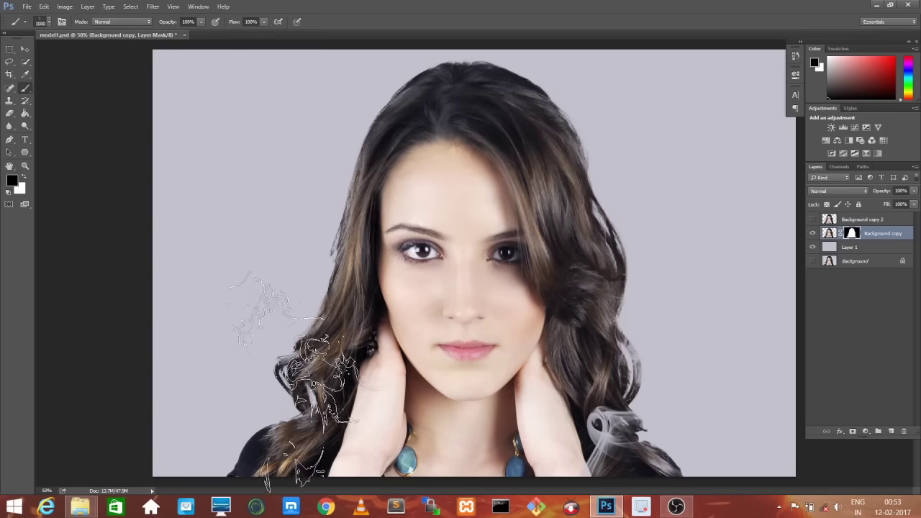
{"action": "left_click", "coordinate": [360, 108]}
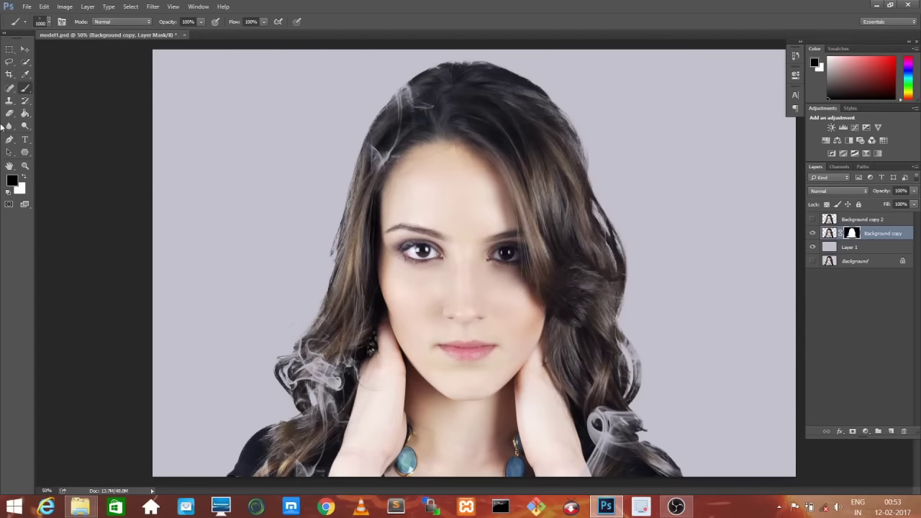
- Stamp the 2448 smoke brush at 1000 px beside the left cheek and across the head top
{"action": "left_click", "coordinate": [49, 24]}
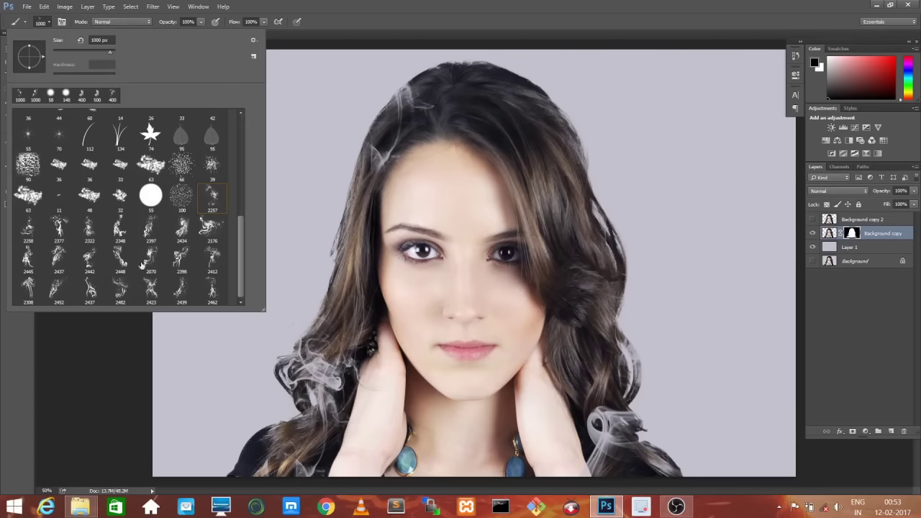
{"action": "left_click", "coordinate": [120, 257]}
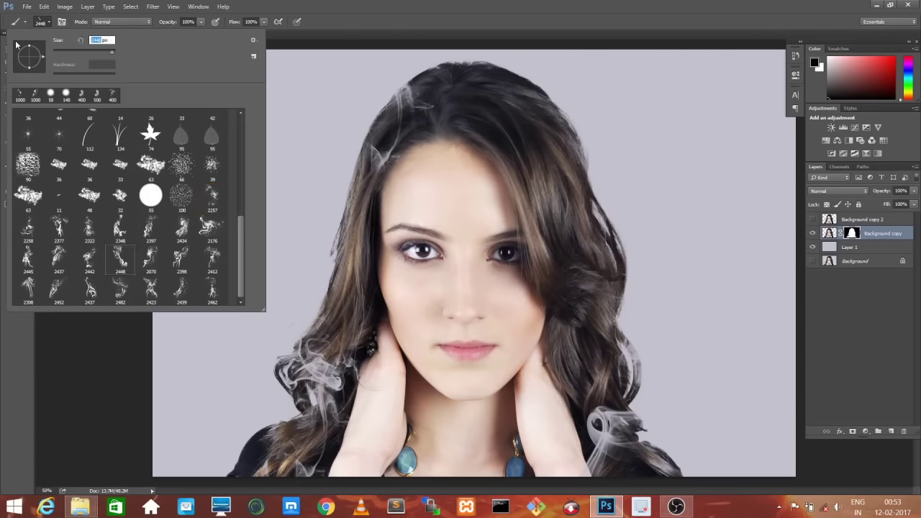
{"action": "type", "text": "1000"}
{"action": "key", "text": "Return"}
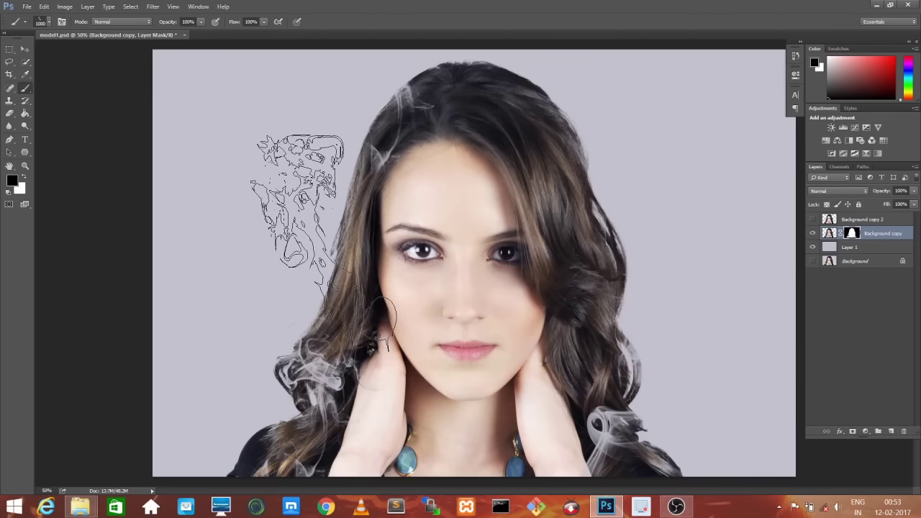
{"action": "left_click", "coordinate": [360, 295]}
{"action": "left_click", "coordinate": [547, 144]}
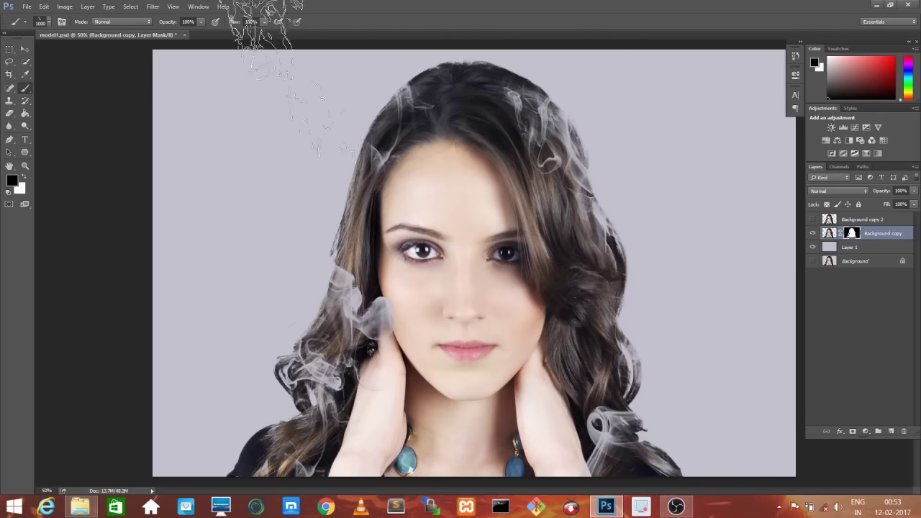
- Stamp the 2437 smoke brush at 1000 px onto the top of the head
{"action": "left_click", "coordinate": [49, 24]}
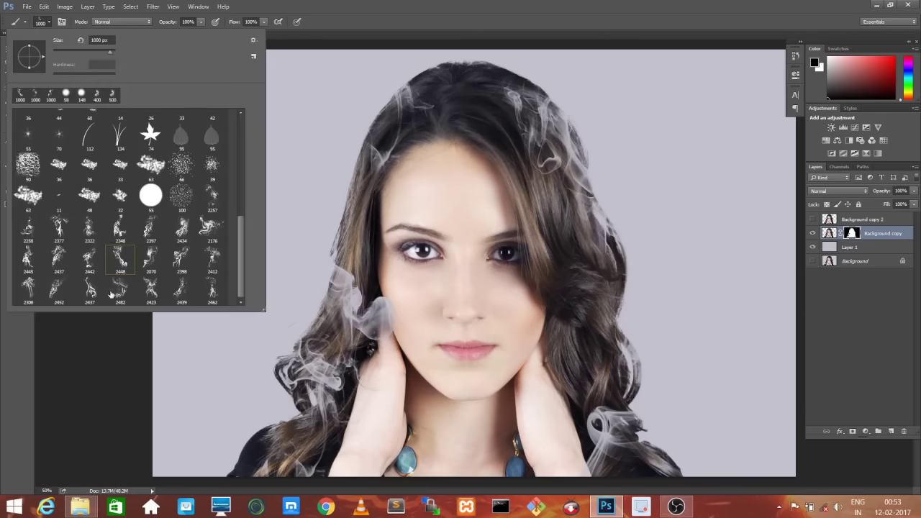
{"action": "left_click", "coordinate": [58, 259]}
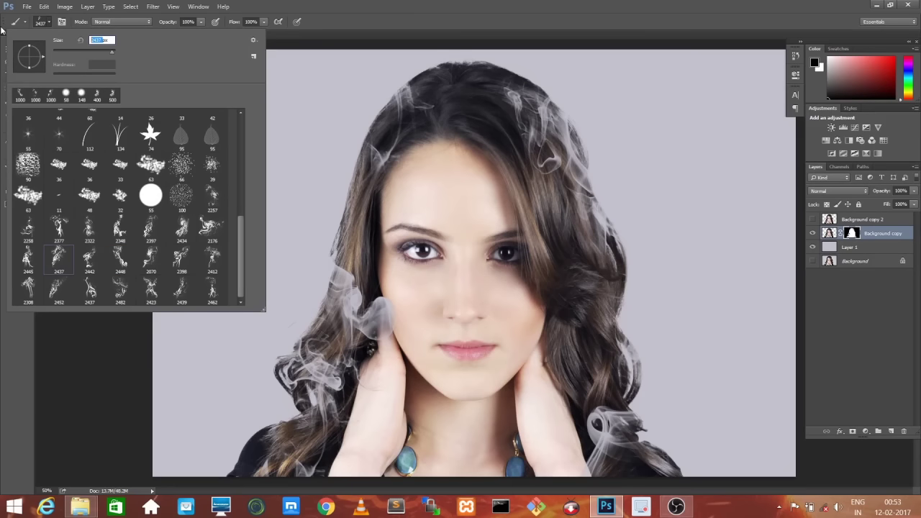
{"action": "type", "text": "1000"}
{"action": "key", "text": "Return"}
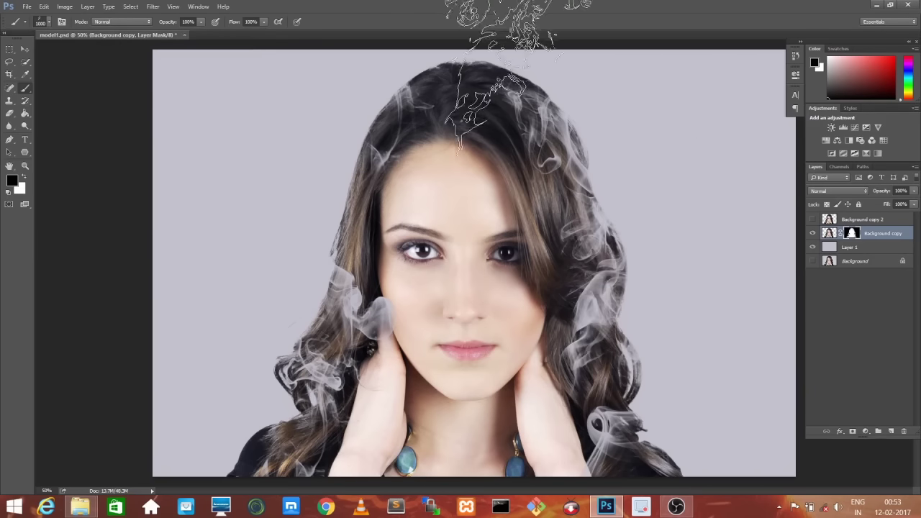
{"action": "left_click", "coordinate": [536, 33]}
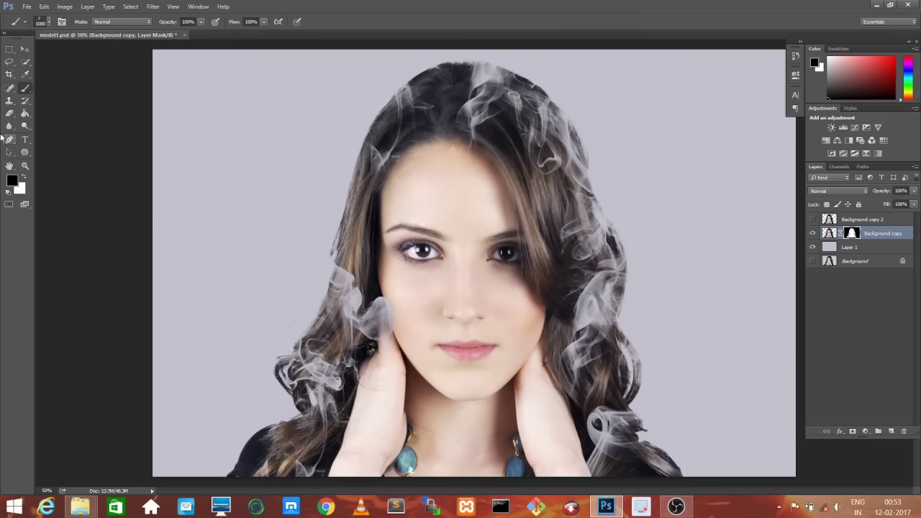
- Load smoke brush 2322 at 1000 px, then switch to brush 2398 at 500 px
{"action": "left_click", "coordinate": [49, 24]}
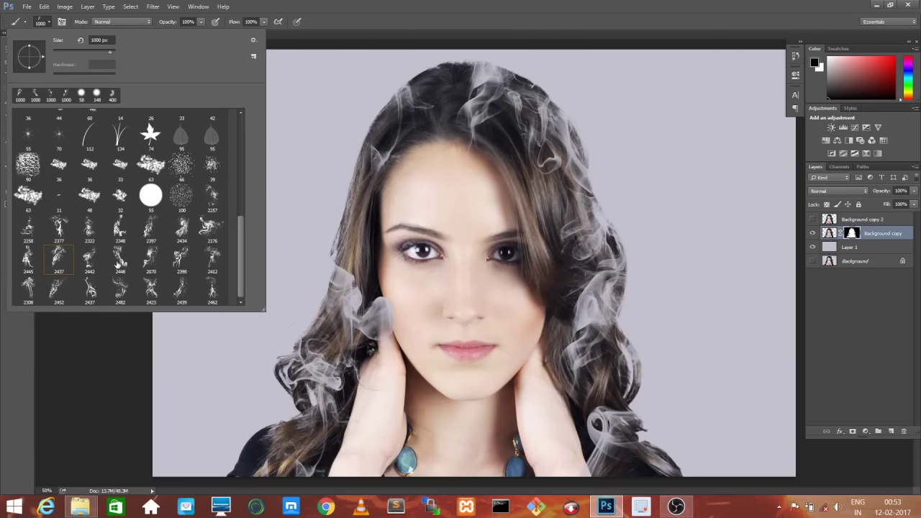
{"action": "left_click", "coordinate": [87, 228]}
{"action": "type", "text": "00"}
{"action": "key", "text": "Return"}
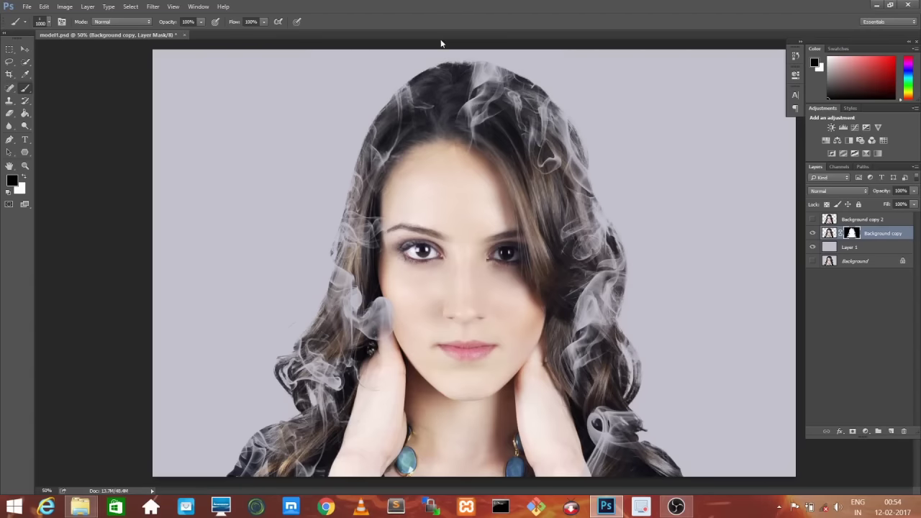
{"action": "left_click", "coordinate": [49, 23]}
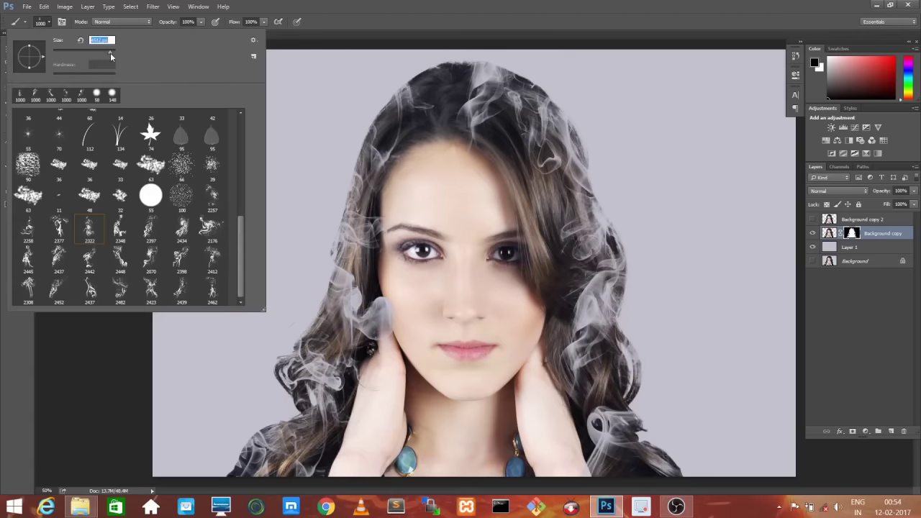
{"action": "left_click", "coordinate": [442, 82]}
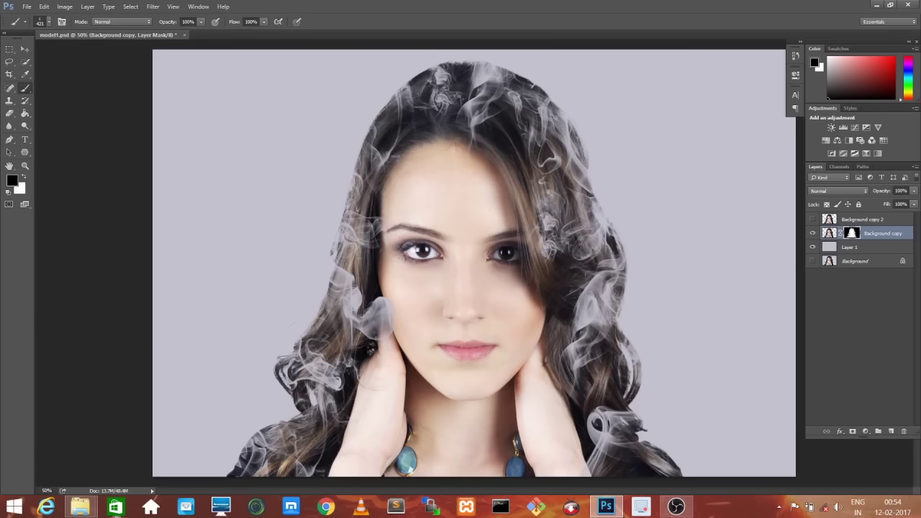
{"action": "left_click", "coordinate": [49, 22]}
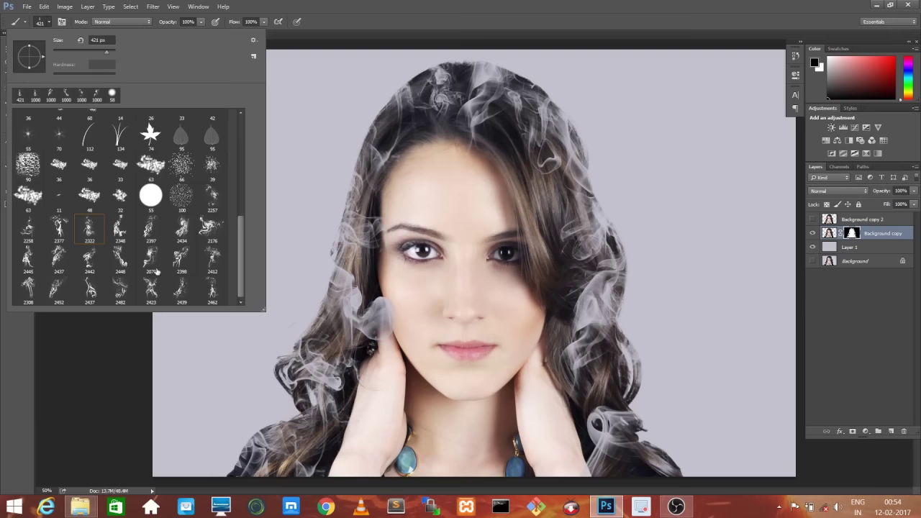
{"action": "left_click", "coordinate": [182, 263]}
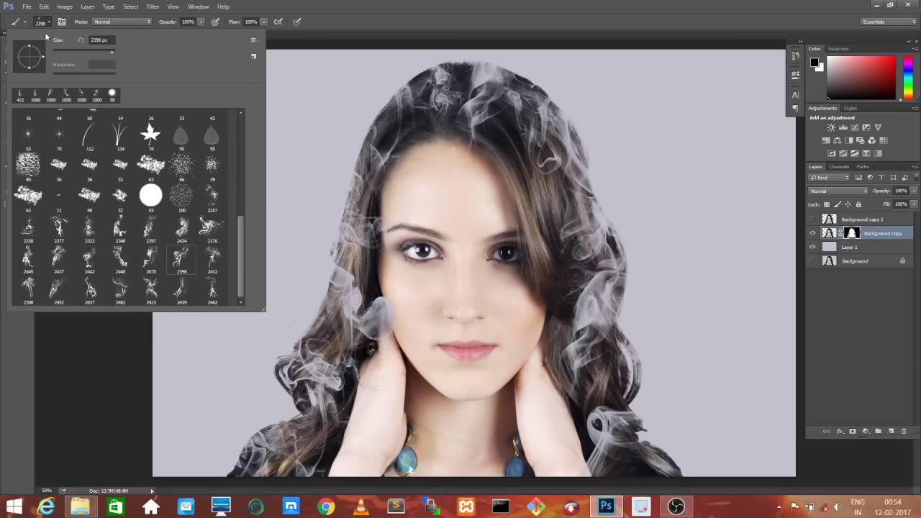
{"action": "type", "text": "500"}
{"action": "key", "text": "Return"}
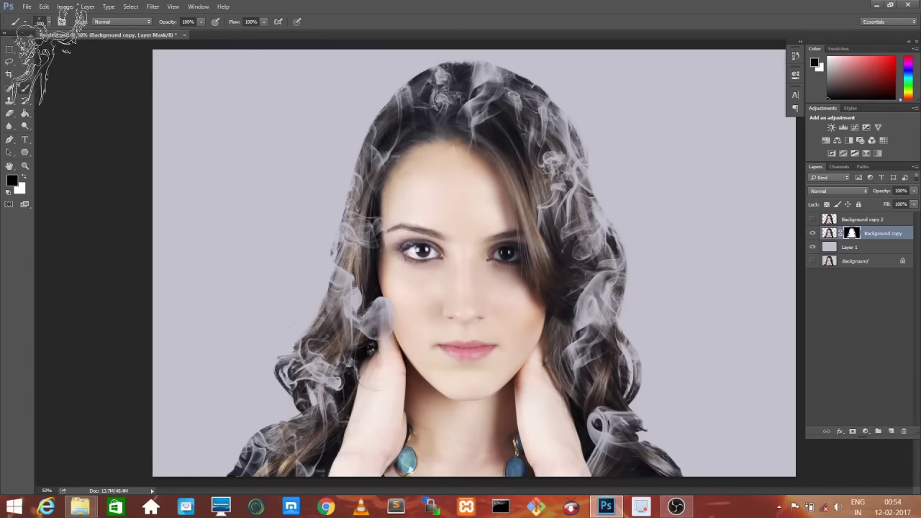
- Set the smoke brush to 2437 at 500 px size
{"action": "left_click", "coordinate": [45, 22]}
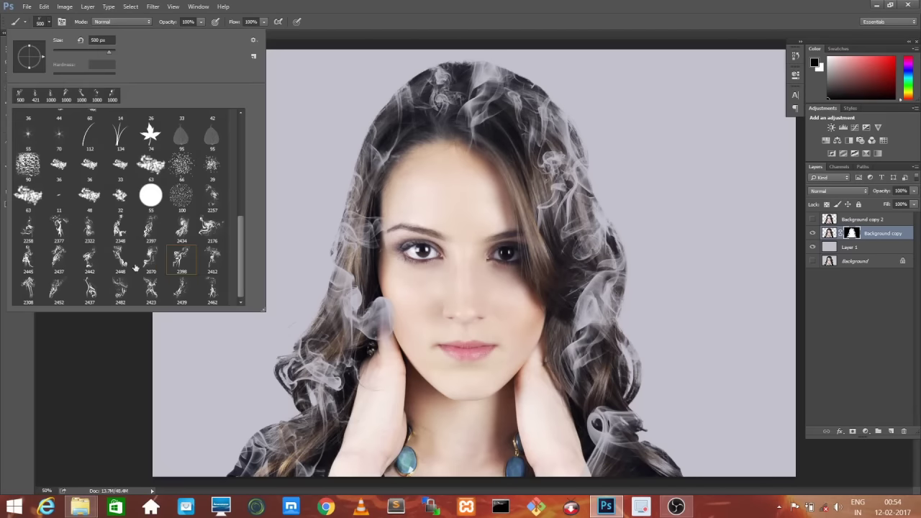
{"action": "left_click", "coordinate": [48, 261]}
{"action": "left_click", "coordinate": [101, 39]}
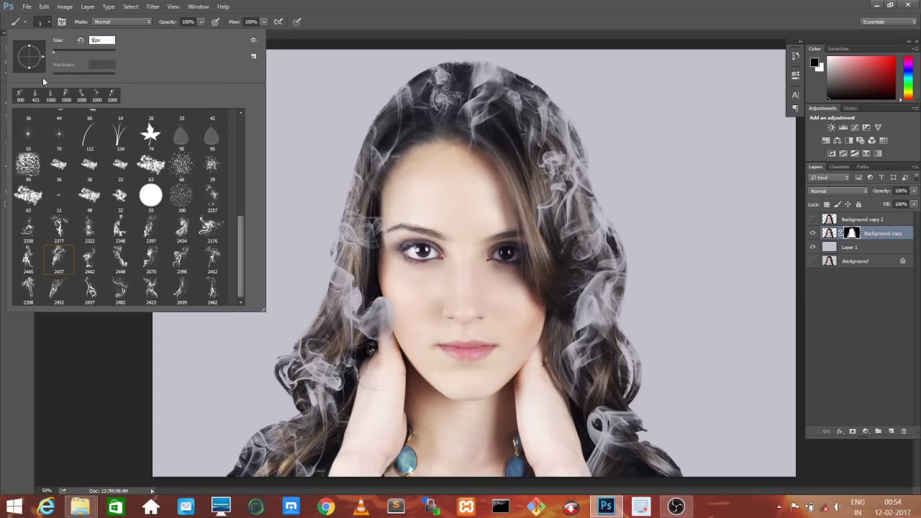
{"action": "key", "text": "BackSpace"}
{"action": "key", "text": "BackSpace"}
{"action": "type", "text": "00"}
{"action": "key", "text": "Return"}
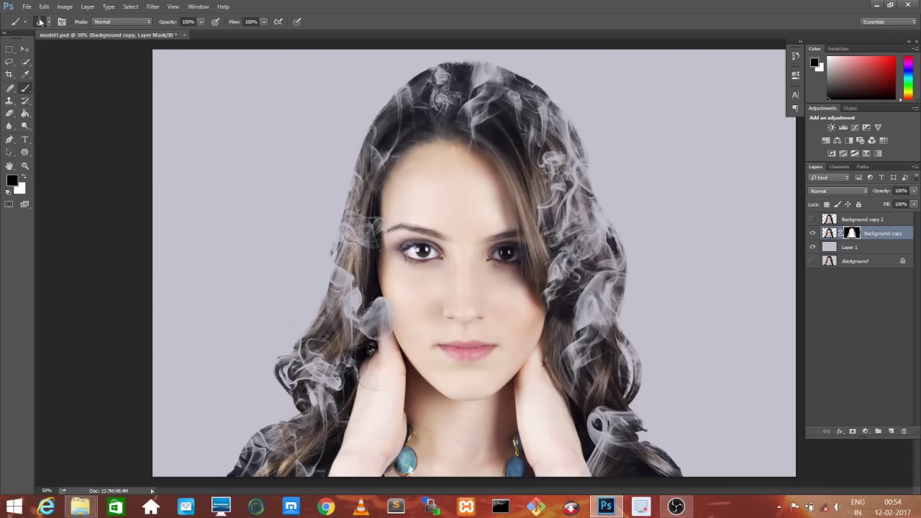
{"action": "left_click", "coordinate": [25, 50]}
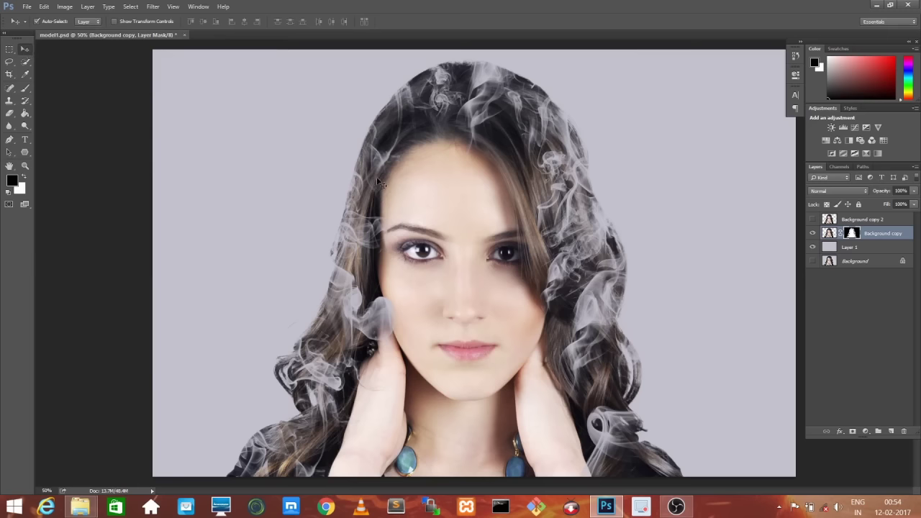
- Open Liquify on the Background copy 2 layer with the Freeze Mask Tool
{"action": "left_click", "coordinate": [827, 220]}
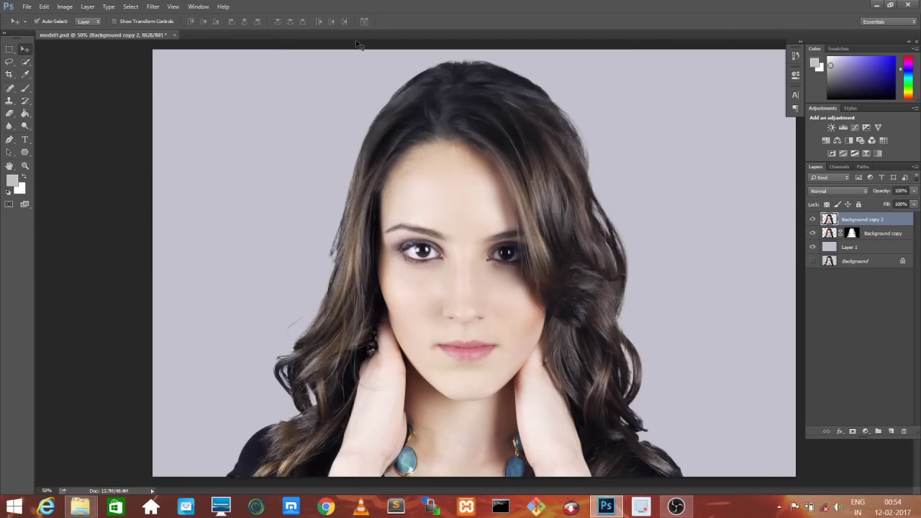
{"action": "left_click", "coordinate": [152, 7]}
{"action": "left_click", "coordinate": [173, 84]}
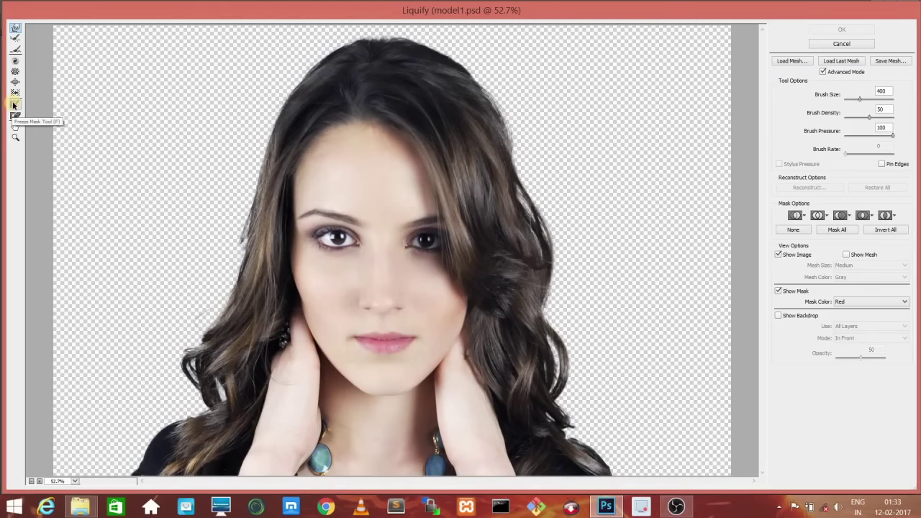
{"action": "left_click", "coordinate": [14, 104]}
- Freeze the face and both hands, then push the hair crown up to the canvas top
{"action": "mouse_move", "coordinate": [371, 137]}
{"action": "left_mouse_down"}
{"action": "mouse_move", "coordinate": [302, 171]}
{"action": "mouse_move", "coordinate": [310, 308]}
{"action": "mouse_move", "coordinate": [364, 389]}
{"action": "mouse_move", "coordinate": [426, 361]}
{"action": "mouse_move", "coordinate": [449, 252]}
{"action": "mouse_move", "coordinate": [407, 151]}
{"action": "mouse_move", "coordinate": [432, 316]}
{"action": "mouse_move", "coordinate": [388, 360]}
{"action": "mouse_move", "coordinate": [333, 256]}
{"action": "mouse_move", "coordinate": [346, 164]}
{"action": "mouse_move", "coordinate": [390, 302]}
{"action": "mouse_move", "coordinate": [390, 282]}
{"action": "mouse_move", "coordinate": [339, 192]}
{"action": "left_mouse_up"}
{"action": "mouse_move", "coordinate": [286, 351]}
{"action": "left_mouse_down"}
{"action": "mouse_move", "coordinate": [257, 431]}
{"action": "mouse_move", "coordinate": [273, 460]}
{"action": "mouse_move", "coordinate": [302, 394]}
{"action": "left_mouse_up"}
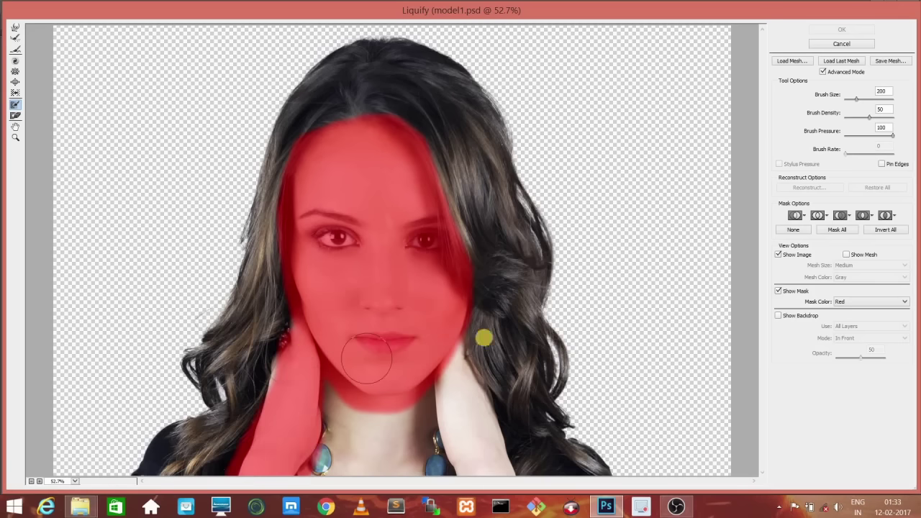
{"action": "mouse_move", "coordinate": [455, 340]}
{"action": "left_mouse_down"}
{"action": "mouse_move", "coordinate": [460, 425]}
{"action": "mouse_move", "coordinate": [487, 421]}
{"action": "mouse_move", "coordinate": [466, 357]}
{"action": "left_mouse_up"}
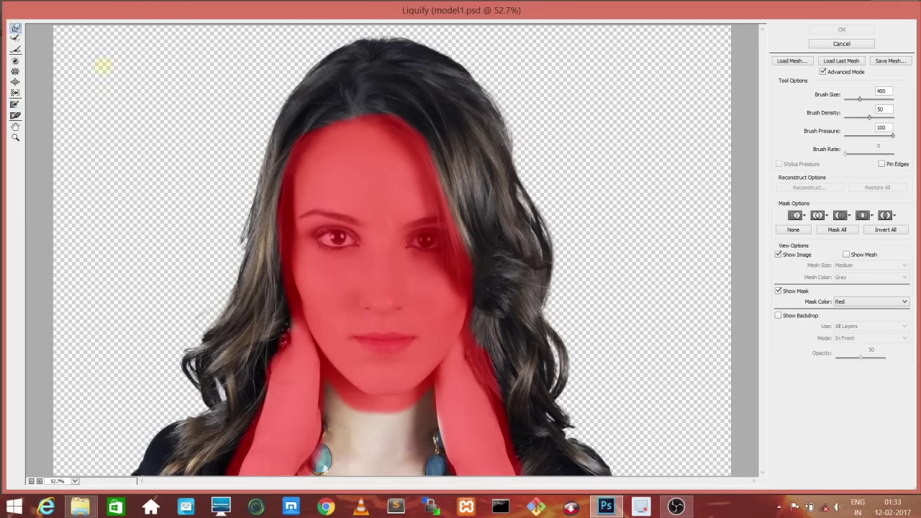
{"action": "mouse_move", "coordinate": [392, 90]}
{"action": "left_mouse_down"}
{"action": "mouse_move", "coordinate": [403, 43]}
{"action": "mouse_move", "coordinate": [548, 7]}
{"action": "left_mouse_up"}
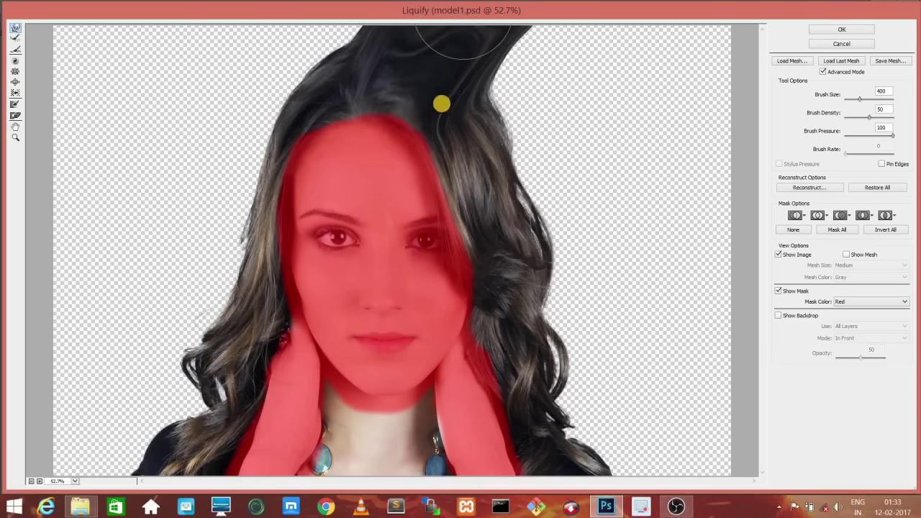
- Stretch the top-right hair into long horizontal streaks reaching the right edge
{"action": "left_click_drag", "start_coordinate": [460, 79], "coordinate": [618, 85]}
{"action": "left_click_drag", "start_coordinate": [437, 71], "coordinate": [745, 52]}
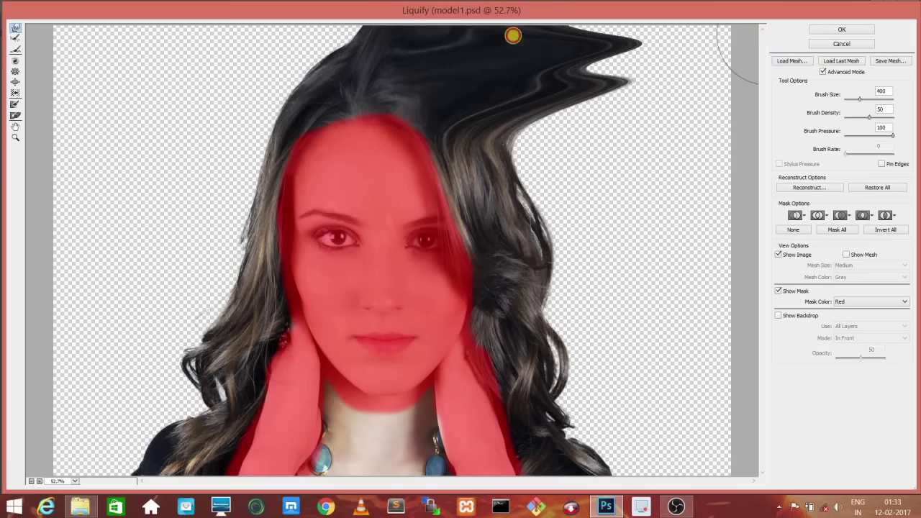
{"action": "left_click_drag", "start_coordinate": [635, 26], "coordinate": [691, 22]}
{"action": "left_click_drag", "start_coordinate": [475, 64], "coordinate": [757, 71]}
{"action": "left_click_drag", "start_coordinate": [637, 62], "coordinate": [747, 49]}
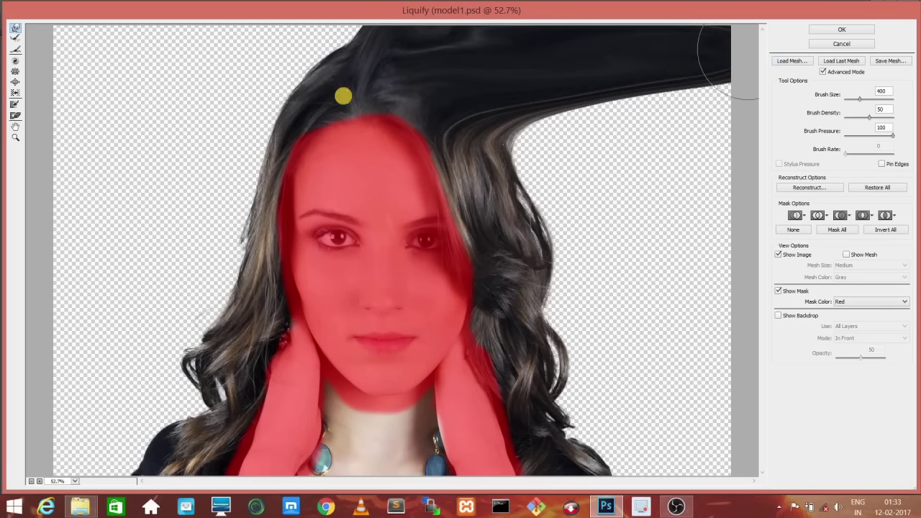
{"action": "mouse_move", "coordinate": [460, 111]}
{"action": "left_mouse_down"}
{"action": "mouse_move", "coordinate": [534, 161]}
{"action": "mouse_move", "coordinate": [605, 184]}
{"action": "mouse_move", "coordinate": [507, 110]}
{"action": "mouse_move", "coordinate": [736, 136]}
{"action": "mouse_move", "coordinate": [485, 113]}
{"action": "mouse_move", "coordinate": [753, 217]}
{"action": "mouse_move", "coordinate": [600, 142]}
{"action": "mouse_move", "coordinate": [759, 137]}
{"action": "left_mouse_up"}
{"action": "left_click_drag", "start_coordinate": [593, 120], "coordinate": [762, 108]}
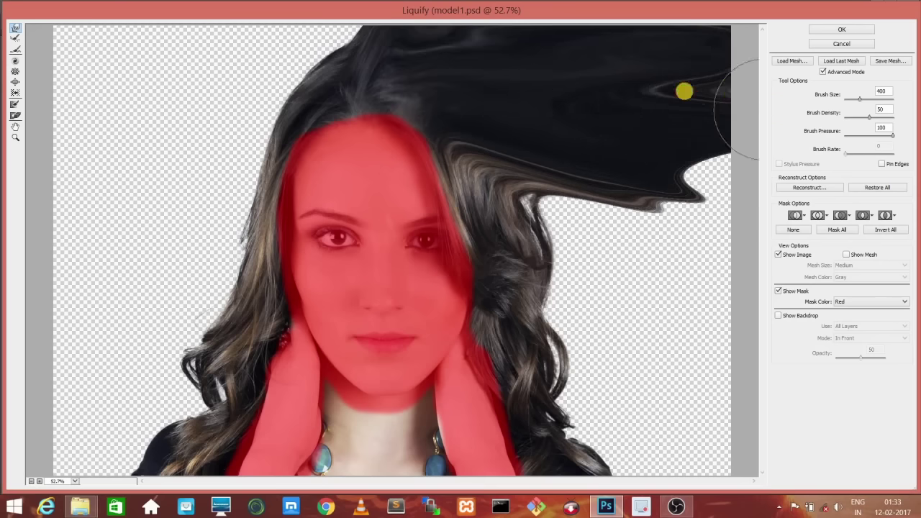
{"action": "mouse_move", "coordinate": [671, 87]}
{"action": "left_mouse_down"}
{"action": "mouse_move", "coordinate": [649, 82]}
{"action": "mouse_move", "coordinate": [723, 94]}
{"action": "mouse_move", "coordinate": [628, 158]}
{"action": "left_mouse_up"}
{"action": "left_click_drag", "start_coordinate": [737, 225], "coordinate": [698, 165]}
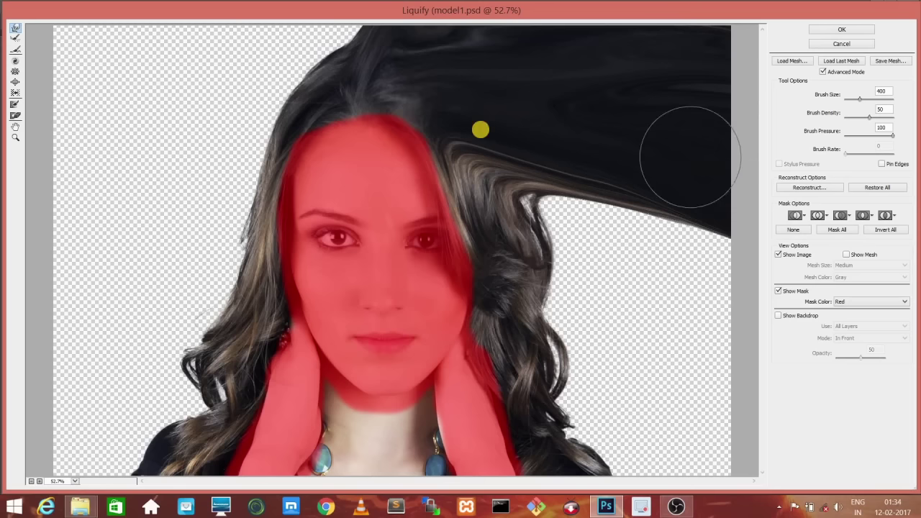
- Bend the right hair spike into waves and extend it out to the right edge
{"action": "left_click_drag", "start_coordinate": [477, 130], "coordinate": [554, 205]}
{"action": "mouse_move", "coordinate": [531, 174]}
{"action": "left_mouse_down"}
{"action": "mouse_move", "coordinate": [504, 164]}
{"action": "mouse_move", "coordinate": [613, 317]}
{"action": "left_mouse_up"}
{"action": "left_click_drag", "start_coordinate": [472, 144], "coordinate": [526, 257]}
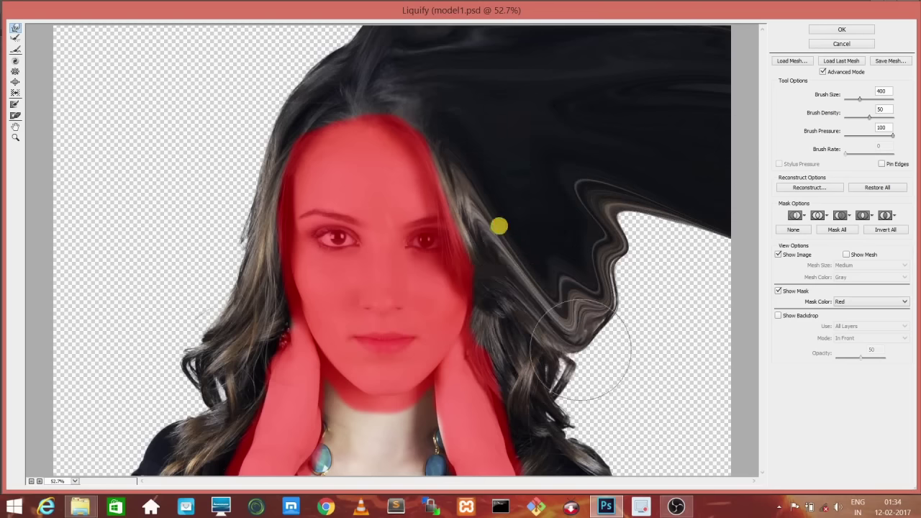
{"action": "mouse_move", "coordinate": [453, 154]}
{"action": "left_mouse_down"}
{"action": "mouse_move", "coordinate": [494, 242]}
{"action": "mouse_move", "coordinate": [653, 345]}
{"action": "left_mouse_up"}
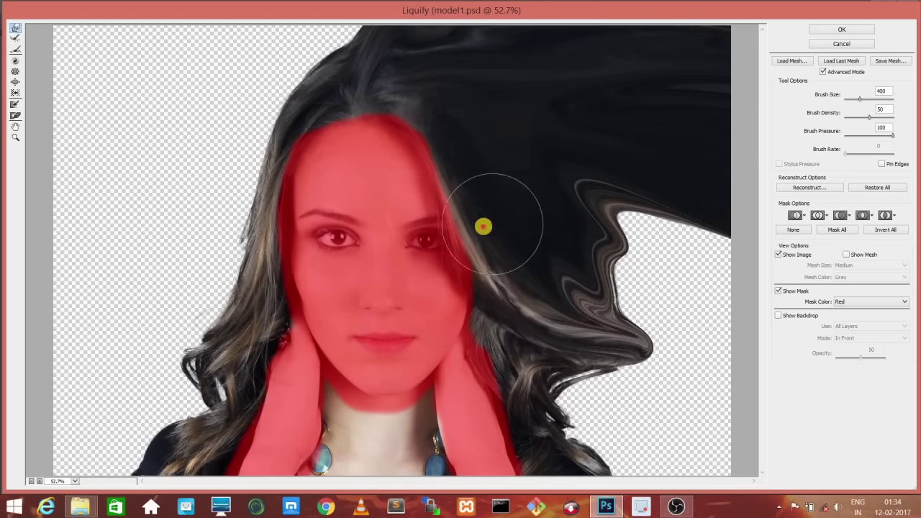
{"action": "mouse_move", "coordinate": [553, 356]}
{"action": "left_mouse_down"}
{"action": "mouse_move", "coordinate": [553, 287]}
{"action": "mouse_move", "coordinate": [719, 295]}
{"action": "left_mouse_up"}
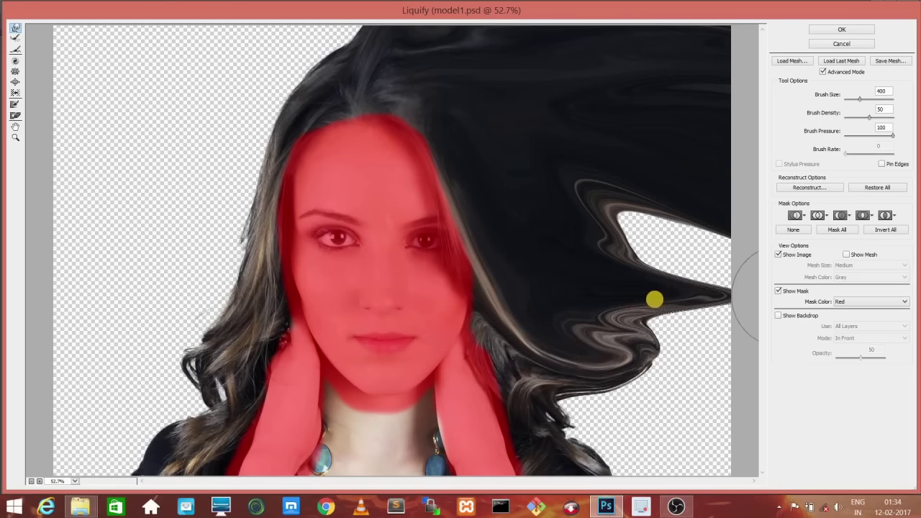
{"action": "left_click_drag", "start_coordinate": [608, 308], "coordinate": [755, 338]}
{"action": "left_click_drag", "start_coordinate": [621, 259], "coordinate": [759, 268]}
{"action": "left_click_drag", "start_coordinate": [662, 263], "coordinate": [710, 272]}
{"action": "left_click_drag", "start_coordinate": [546, 187], "coordinate": [779, 243]}
{"action": "left_click_drag", "start_coordinate": [620, 181], "coordinate": [768, 236]}
- Sweep the lower-right strands into a wavy swirl toward the corner, then lift the top-left hair
{"action": "left_click_drag", "start_coordinate": [532, 435], "coordinate": [719, 440]}
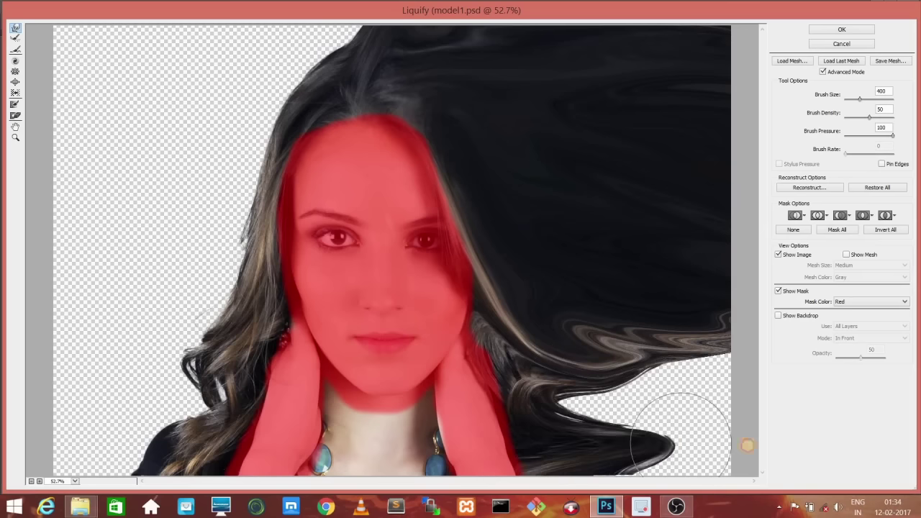
{"action": "left_click_drag", "start_coordinate": [565, 460], "coordinate": [719, 460]}
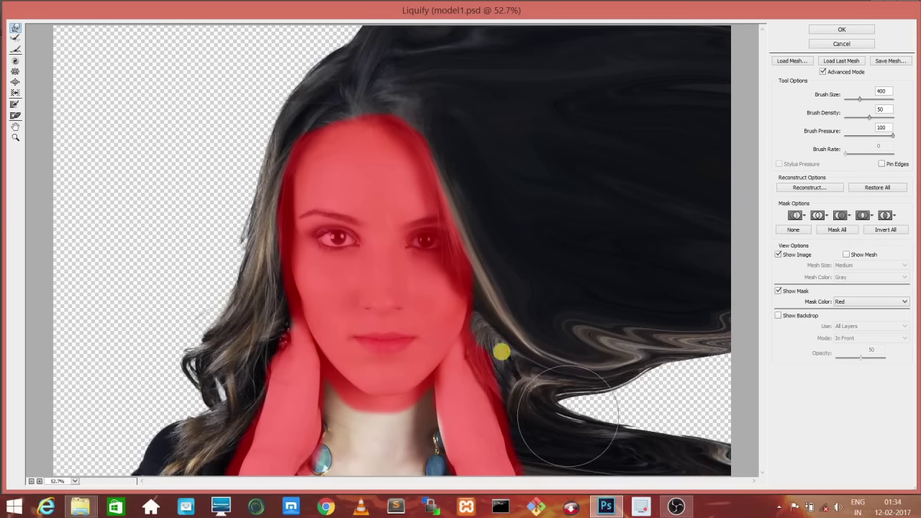
{"action": "left_click_drag", "start_coordinate": [514, 319], "coordinate": [628, 372]}
{"action": "left_click_drag", "start_coordinate": [504, 315], "coordinate": [710, 438]}
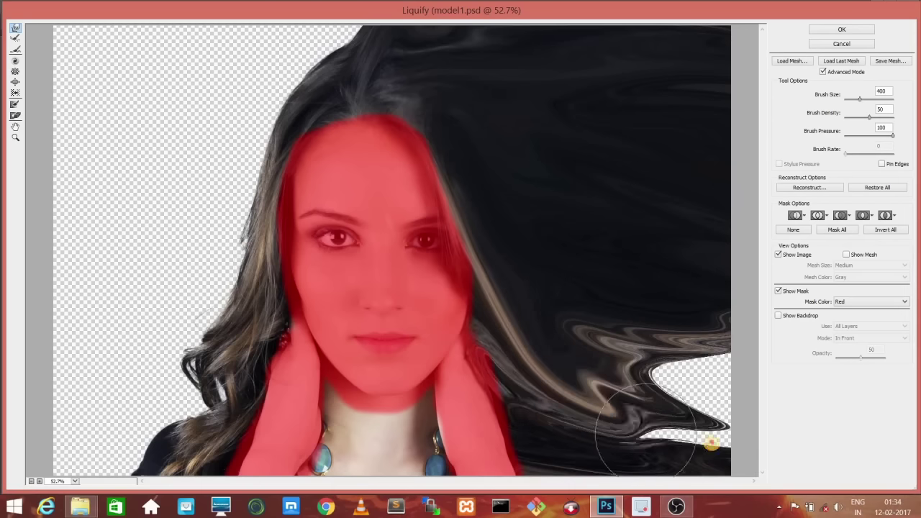
{"action": "left_click_drag", "start_coordinate": [641, 421], "coordinate": [678, 396]}
{"action": "mouse_move", "coordinate": [579, 370]}
{"action": "left_mouse_down"}
{"action": "mouse_move", "coordinate": [702, 380]}
{"action": "mouse_move", "coordinate": [722, 396]}
{"action": "left_mouse_up"}
{"action": "left_click_drag", "start_coordinate": [676, 374], "coordinate": [746, 354]}
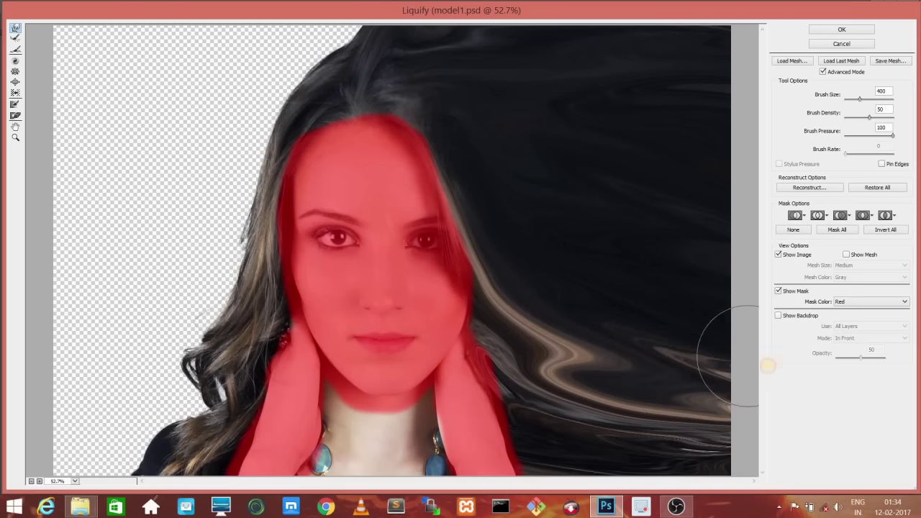
{"action": "mouse_move", "coordinate": [499, 319]}
{"action": "left_mouse_down"}
{"action": "mouse_move", "coordinate": [580, 421]}
{"action": "mouse_move", "coordinate": [554, 327]}
{"action": "mouse_move", "coordinate": [723, 405]}
{"action": "left_mouse_up"}
{"action": "left_click_drag", "start_coordinate": [568, 353], "coordinate": [641, 417]}
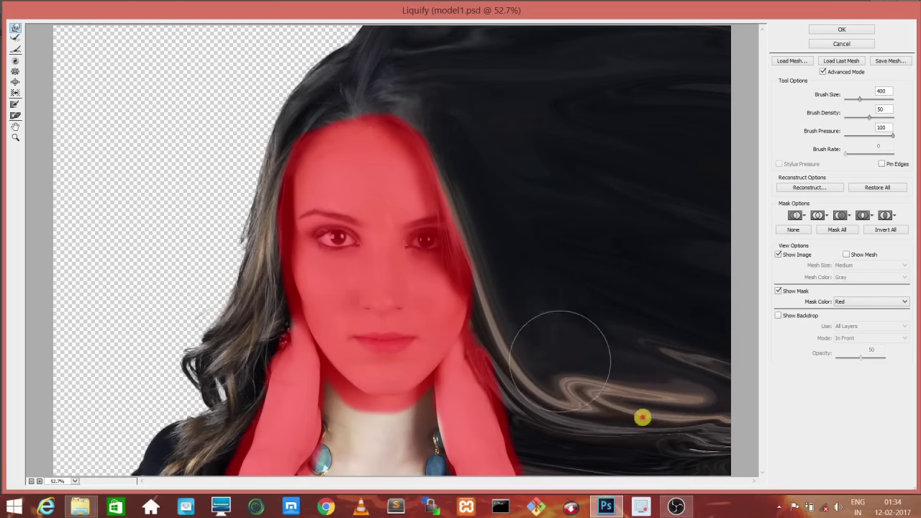
{"action": "left_click_drag", "start_coordinate": [551, 335], "coordinate": [780, 421]}
{"action": "left_click_drag", "start_coordinate": [672, 360], "coordinate": [756, 380]}
{"action": "left_click_drag", "start_coordinate": [633, 358], "coordinate": [755, 381]}
{"action": "left_click_drag", "start_coordinate": [350, 67], "coordinate": [346, 6]}
{"action": "left_click_drag", "start_coordinate": [317, 86], "coordinate": [267, 33]}
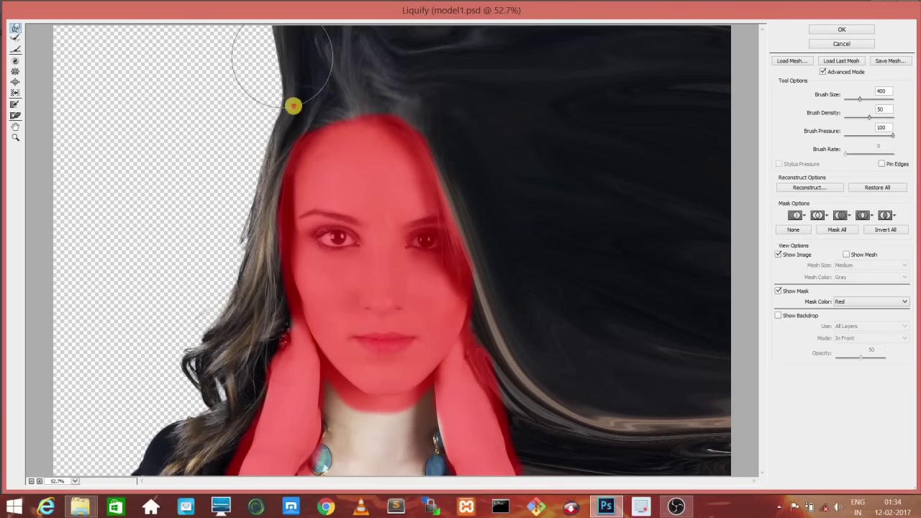
- Warp the top-left hair outward into a rounded wing reaching the left edge
{"action": "left_click_drag", "start_coordinate": [293, 103], "coordinate": [200, 22]}
{"action": "mouse_move", "coordinate": [284, 52]}
{"action": "left_mouse_down"}
{"action": "mouse_move", "coordinate": [287, 77]}
{"action": "mouse_move", "coordinate": [103, 96]}
{"action": "left_mouse_up"}
{"action": "left_click_drag", "start_coordinate": [237, 77], "coordinate": [138, 10]}
{"action": "left_click_drag", "start_coordinate": [209, 85], "coordinate": [96, 56]}
{"action": "mouse_move", "coordinate": [149, 72]}
{"action": "left_mouse_down"}
{"action": "mouse_move", "coordinate": [98, 55]}
{"action": "mouse_move", "coordinate": [71, 2]}
{"action": "left_mouse_up"}
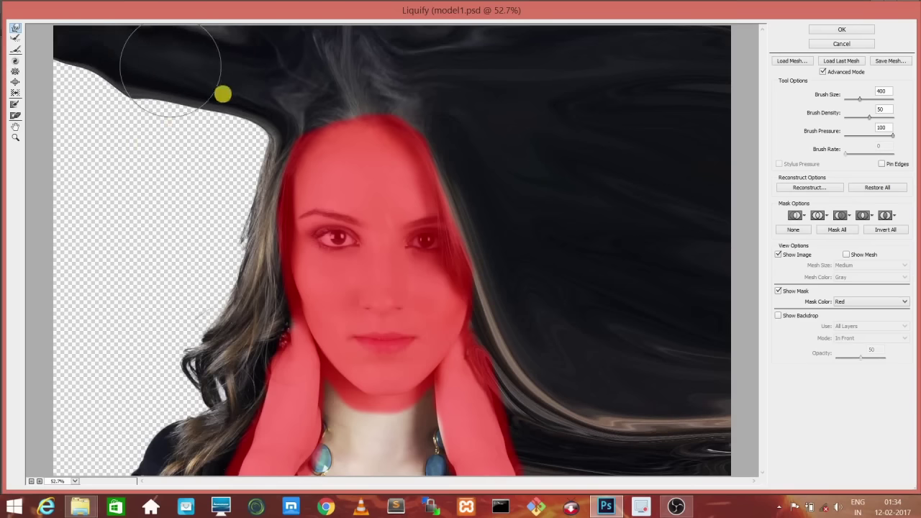
- Shape the left hair wing into long downward spikes, adding a second spike
{"action": "left_click_drag", "start_coordinate": [222, 93], "coordinate": [90, 177]}
{"action": "left_click_drag", "start_coordinate": [262, 116], "coordinate": [277, 82]}
{"action": "left_click_drag", "start_coordinate": [256, 192], "coordinate": [189, 306]}
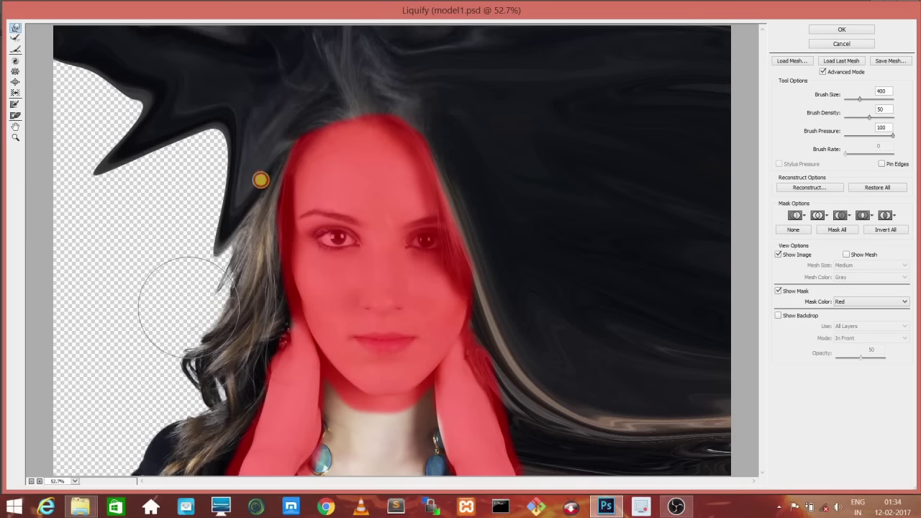
{"action": "left_click_drag", "start_coordinate": [267, 88], "coordinate": [179, 283]}
{"action": "mouse_move", "coordinate": [278, 146]}
{"action": "left_mouse_down"}
{"action": "mouse_move", "coordinate": [244, 308]}
{"action": "mouse_move", "coordinate": [68, 353]}
{"action": "left_mouse_up"}
{"action": "left_click_drag", "start_coordinate": [245, 271], "coordinate": [123, 267]}
{"action": "left_click_drag", "start_coordinate": [185, 93], "coordinate": [144, 244]}
{"action": "left_click_drag", "start_coordinate": [82, 339], "coordinate": [57, 384]}
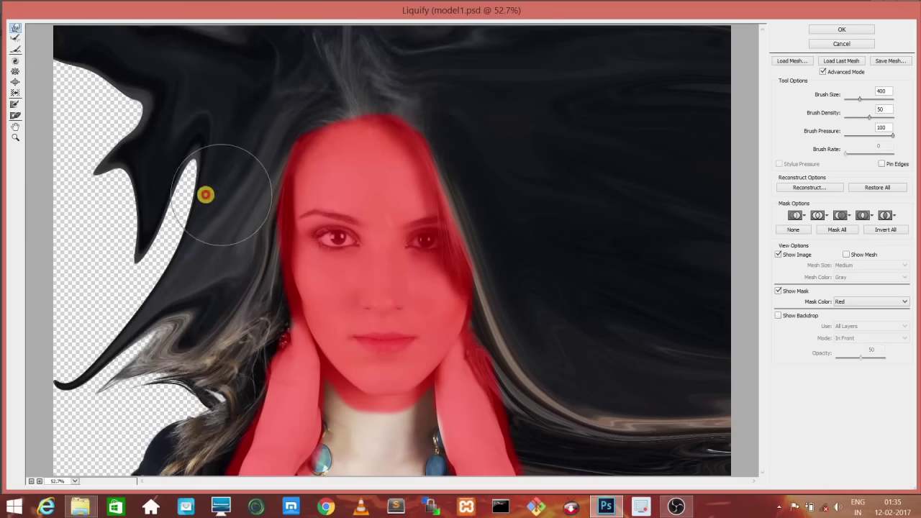
- Form an upper-left spike with a light streak and cover the empty upper-left patches
{"action": "left_click_drag", "start_coordinate": [221, 194], "coordinate": [62, 257]}
{"action": "left_click_drag", "start_coordinate": [192, 155], "coordinate": [31, 247]}
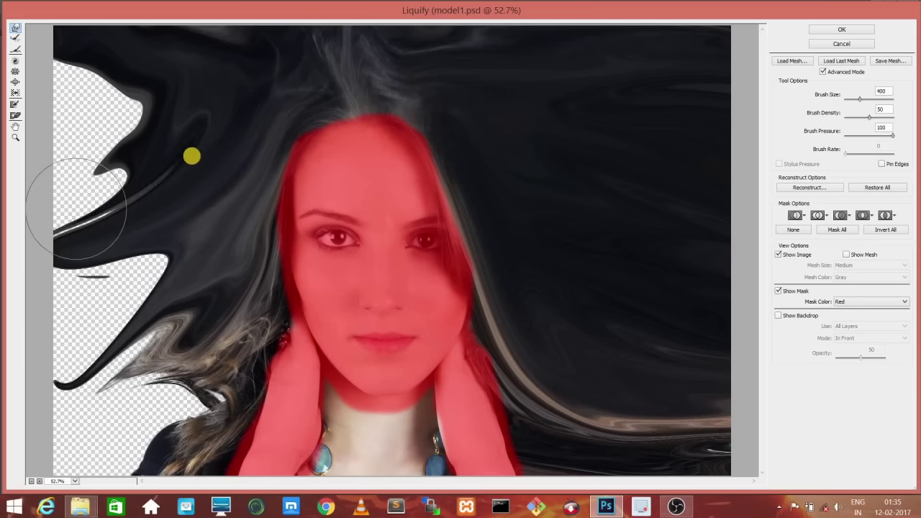
{"action": "left_click_drag", "start_coordinate": [155, 135], "coordinate": [35, 196]}
{"action": "left_click_drag", "start_coordinate": [155, 136], "coordinate": [29, 180]}
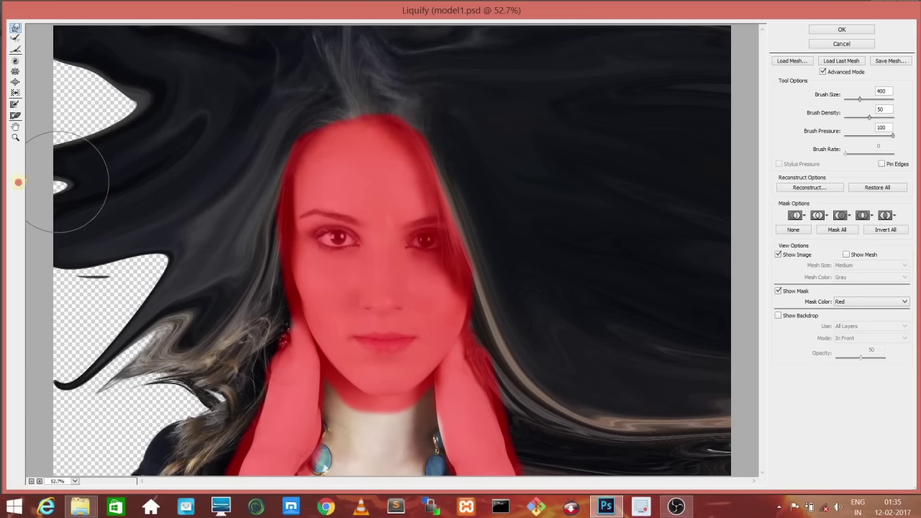
{"action": "left_click_drag", "start_coordinate": [180, 102], "coordinate": [4, 86]}
{"action": "left_click_drag", "start_coordinate": [98, 146], "coordinate": [40, 110]}
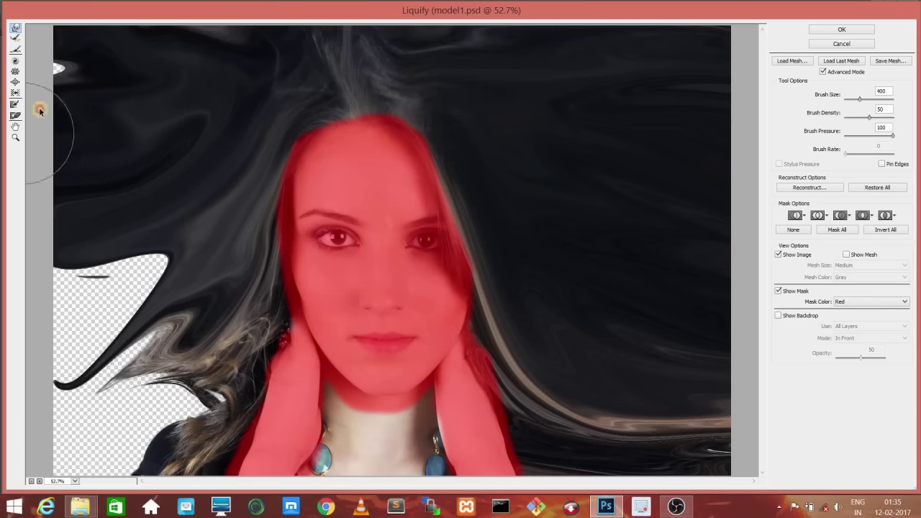
- Spread the lower-left hair over the empty areas, gaps, and lower-left corner
{"action": "left_click_drag", "start_coordinate": [223, 338], "coordinate": [34, 339]}
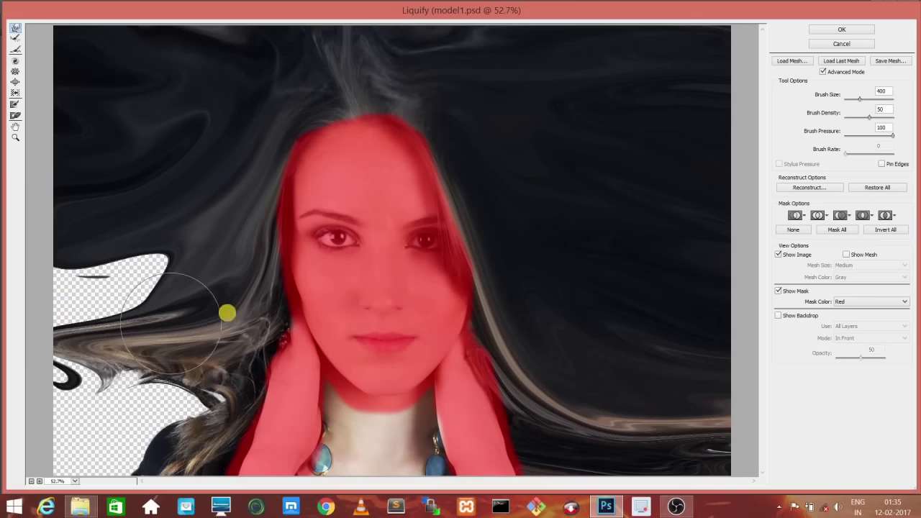
{"action": "left_click_drag", "start_coordinate": [226, 312], "coordinate": [62, 290]}
{"action": "left_click_drag", "start_coordinate": [193, 261], "coordinate": [16, 278]}
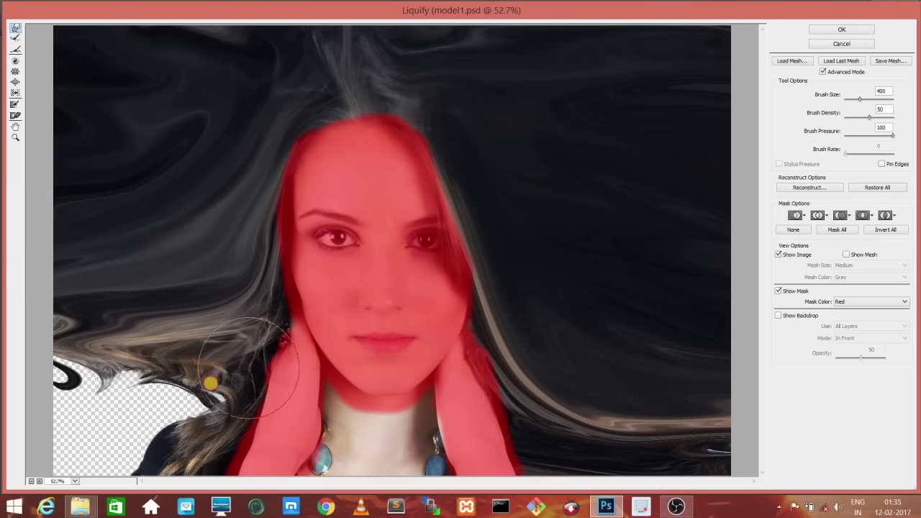
{"action": "left_click_drag", "start_coordinate": [211, 380], "coordinate": [65, 414]}
{"action": "left_click_drag", "start_coordinate": [230, 424], "coordinate": [93, 431]}
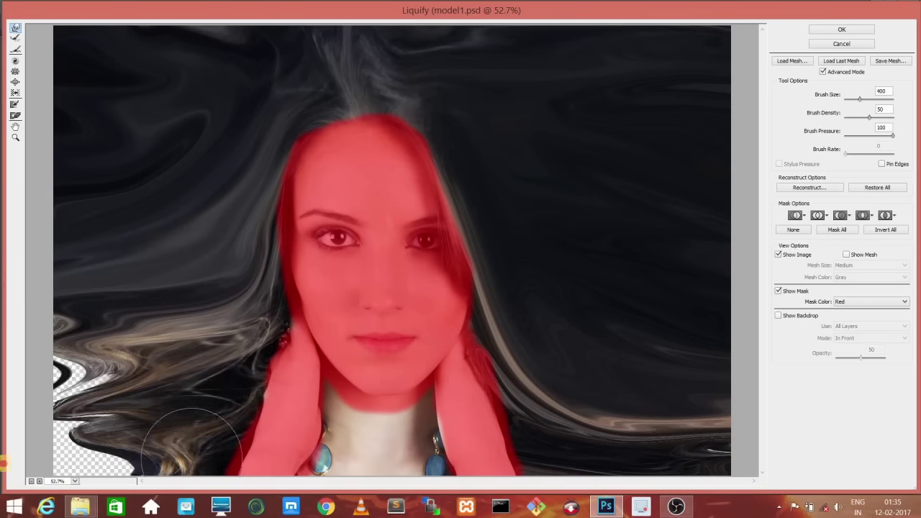
{"action": "left_click_drag", "start_coordinate": [209, 453], "coordinate": [101, 460]}
{"action": "mouse_move", "coordinate": [108, 392]}
{"action": "left_mouse_down"}
{"action": "mouse_move", "coordinate": [73, 390]}
{"action": "mouse_move", "coordinate": [52, 425]}
{"action": "left_mouse_up"}
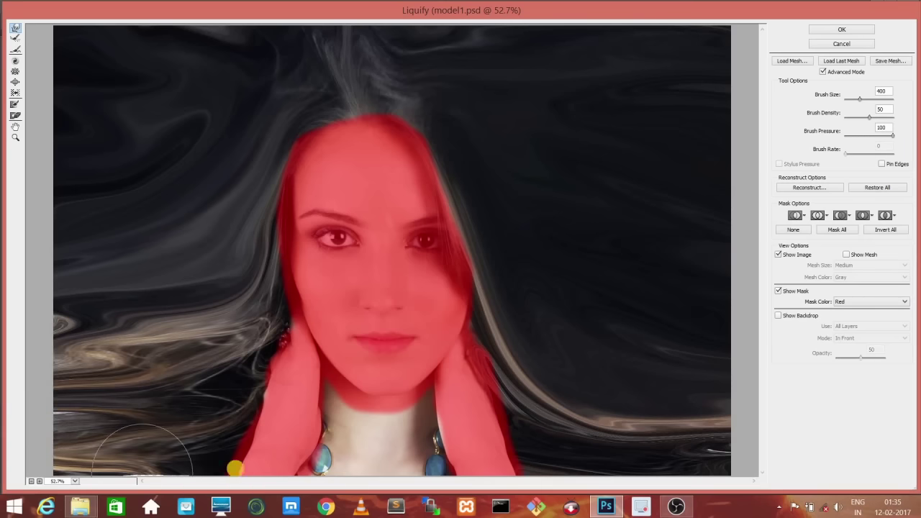
- Swirl the bottom-left hair toward the left edge, then apply the Liquify warp
{"action": "mouse_move", "coordinate": [219, 462]}
{"action": "left_mouse_down"}
{"action": "mouse_move", "coordinate": [151, 468]}
{"action": "mouse_move", "coordinate": [85, 508]}
{"action": "left_mouse_up"}
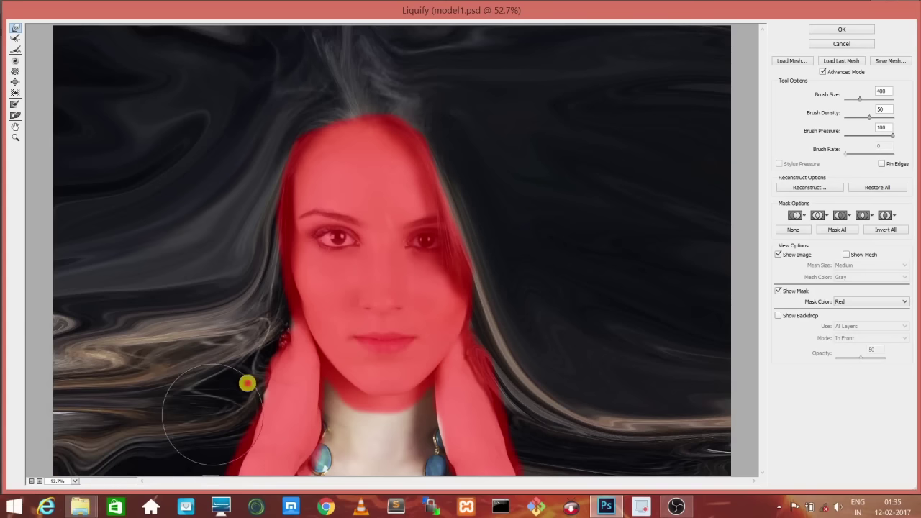
{"action": "left_click_drag", "start_coordinate": [251, 380], "coordinate": [44, 411]}
{"action": "left_click_drag", "start_coordinate": [267, 395], "coordinate": [71, 325]}
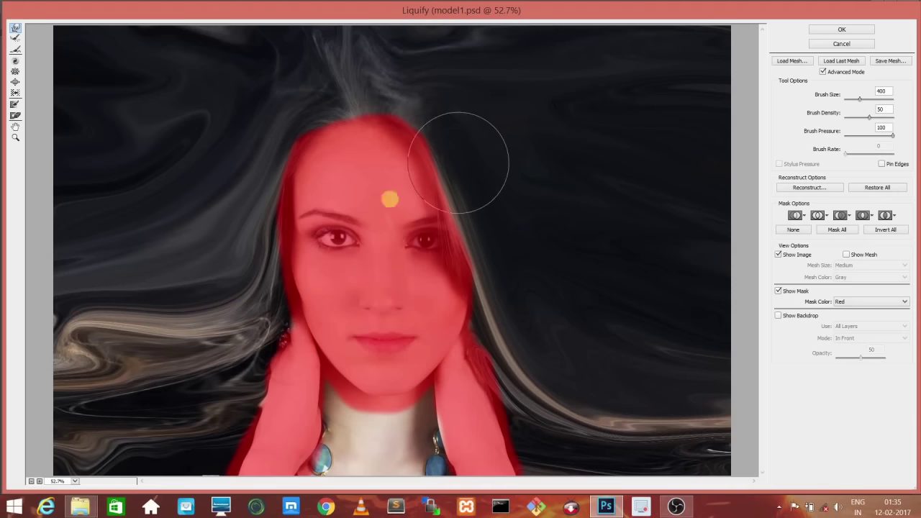
{"action": "left_click", "coordinate": [138, 353]}
{"action": "left_click_drag", "start_coordinate": [138, 353], "coordinate": [3, 365]}
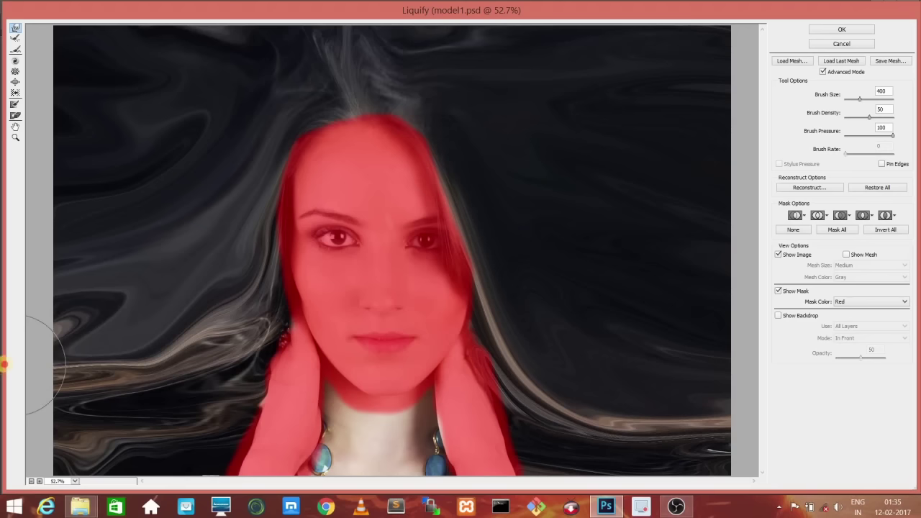
{"action": "left_click_drag", "start_coordinate": [98, 316], "coordinate": [25, 327]}
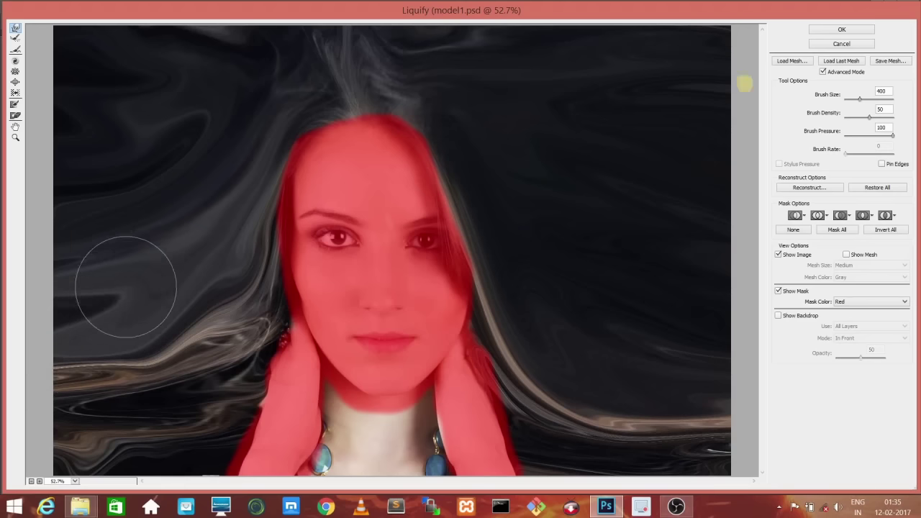
{"action": "left_click", "coordinate": [846, 29]}
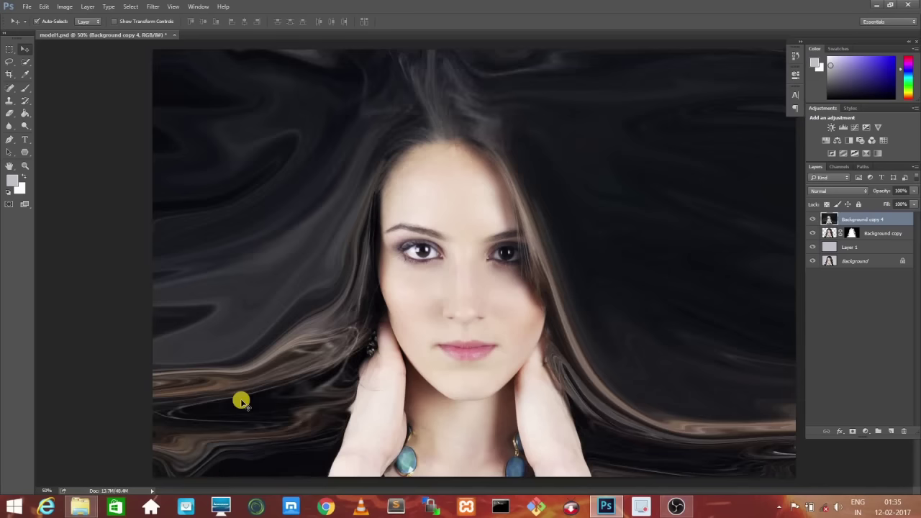
- Add a layer mask to the warped hair layer and fill it black with the Paint Bucket
{"action": "left_click", "coordinate": [853, 431]}
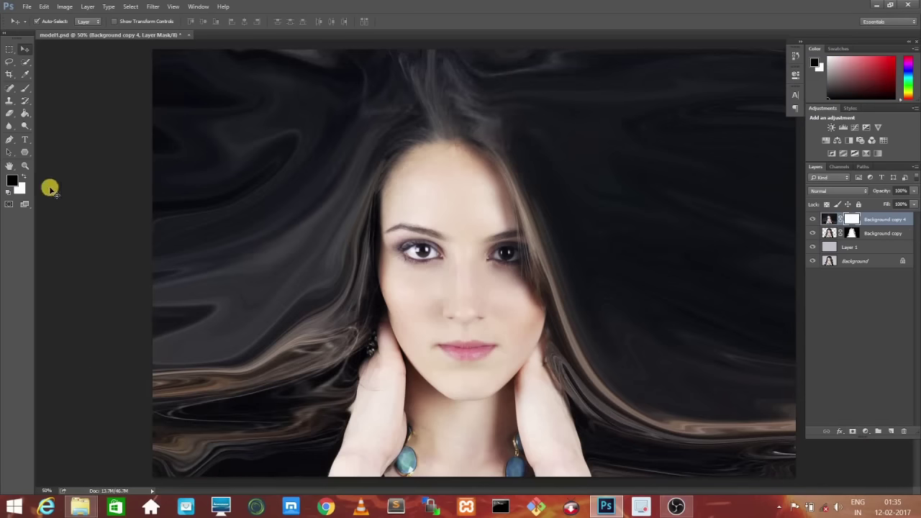
{"action": "left_click", "coordinate": [23, 115]}
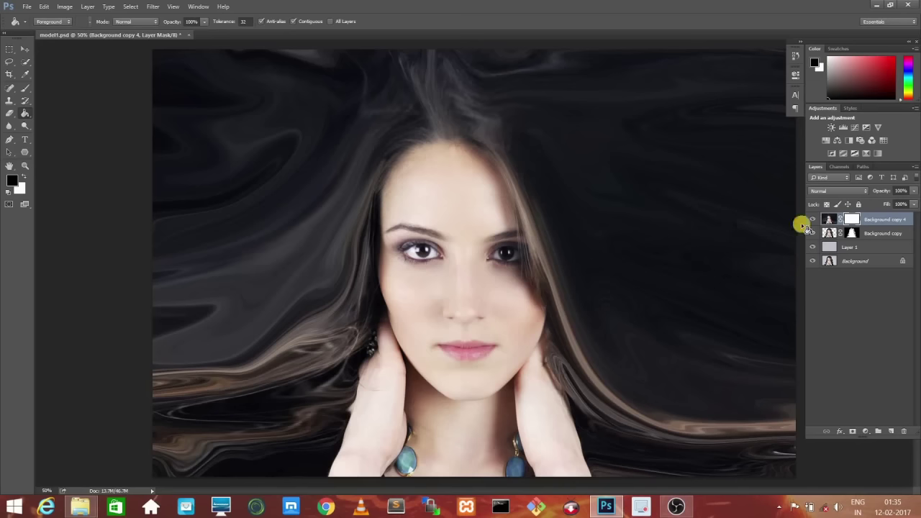
{"action": "left_click", "coordinate": [273, 170]}
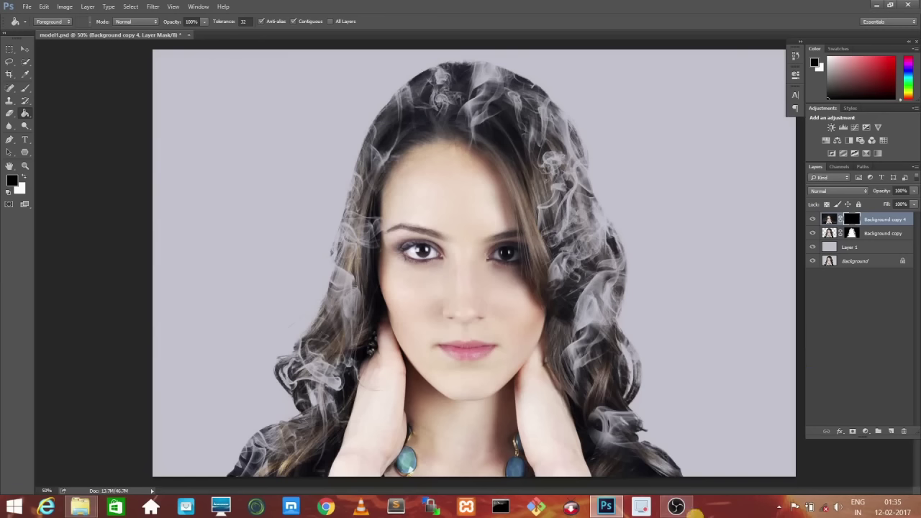
{"action": "left_click", "coordinate": [778, 508]}
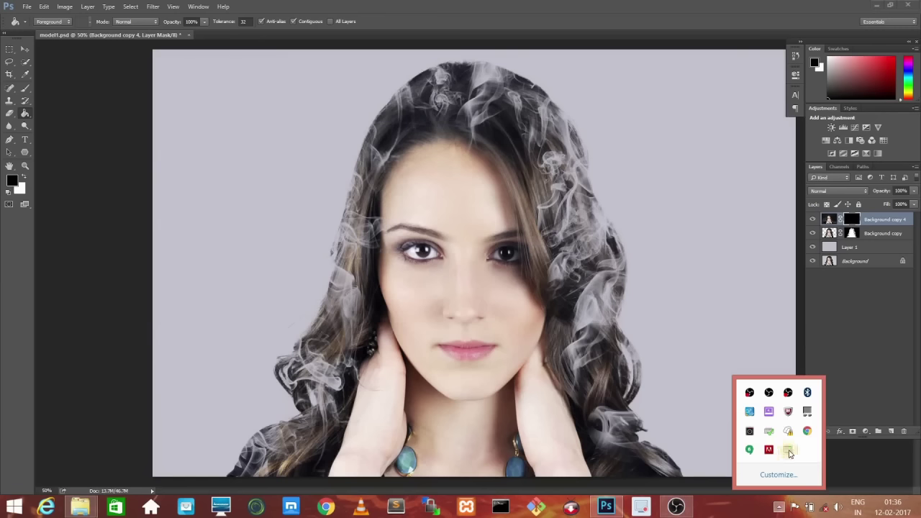
{"action": "left_click", "coordinate": [788, 451]}
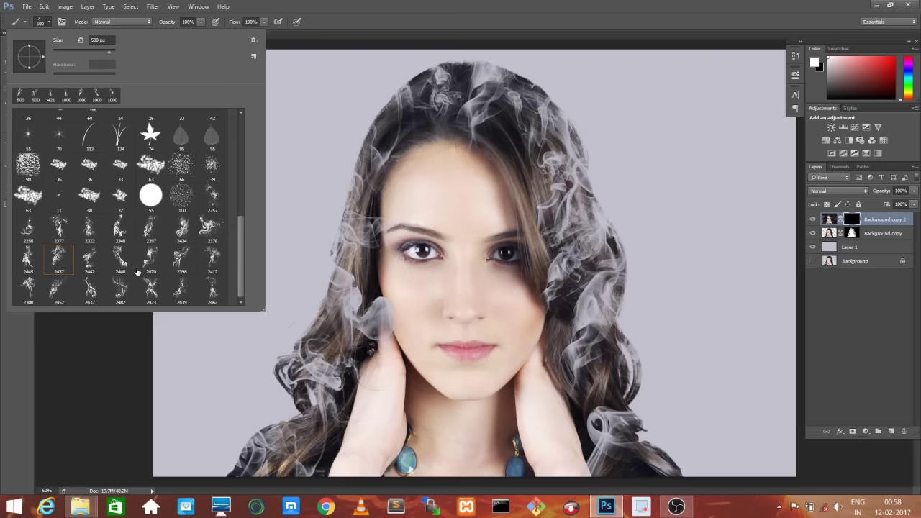
- Pick a 1000 px smoke brush and stamp swirls on the left and right backgrounds
{"action": "left_click", "coordinate": [839, 223]}
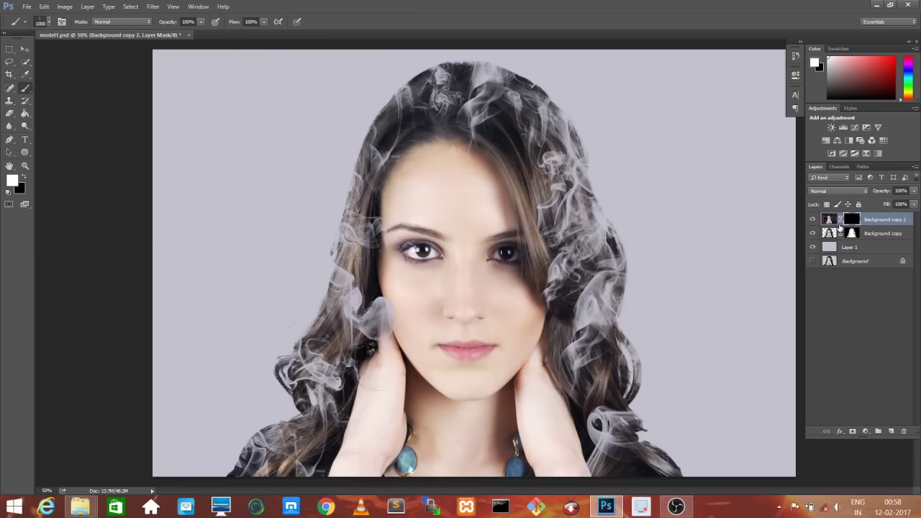
{"action": "left_click", "coordinate": [296, 243]}
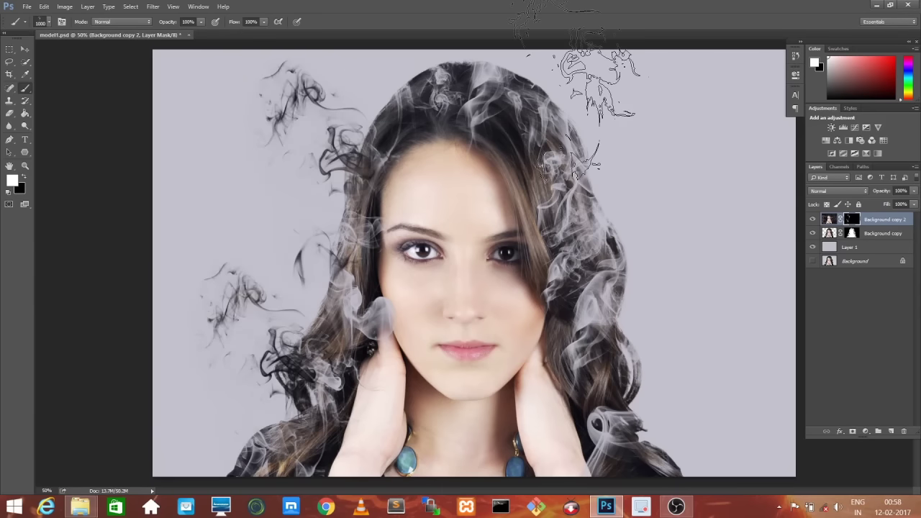
{"action": "left_click", "coordinate": [596, 85]}
{"action": "left_click", "coordinate": [673, 350]}
{"action": "left_click", "coordinate": [646, 345]}
{"action": "left_click", "coordinate": [726, 189]}
{"action": "left_click", "coordinate": [681, 123]}
{"action": "left_click", "coordinate": [698, 172]}
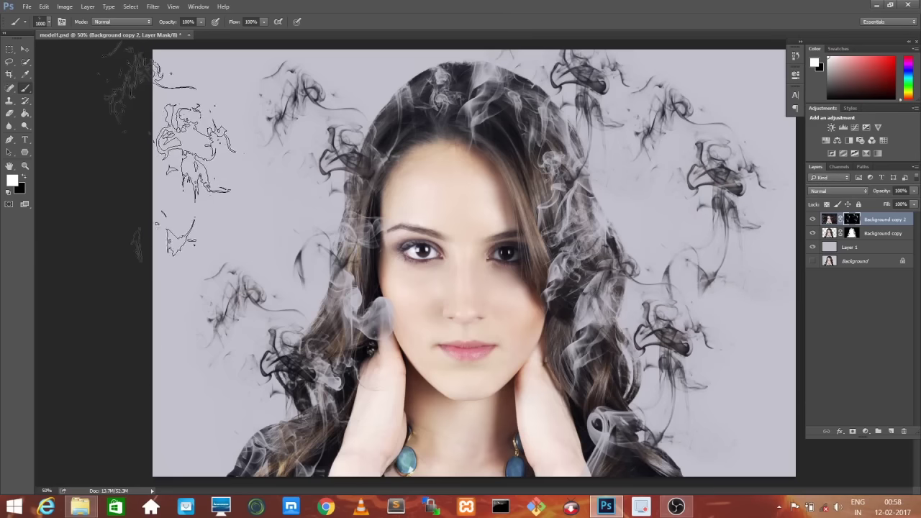
{"action": "left_click", "coordinate": [187, 165]}
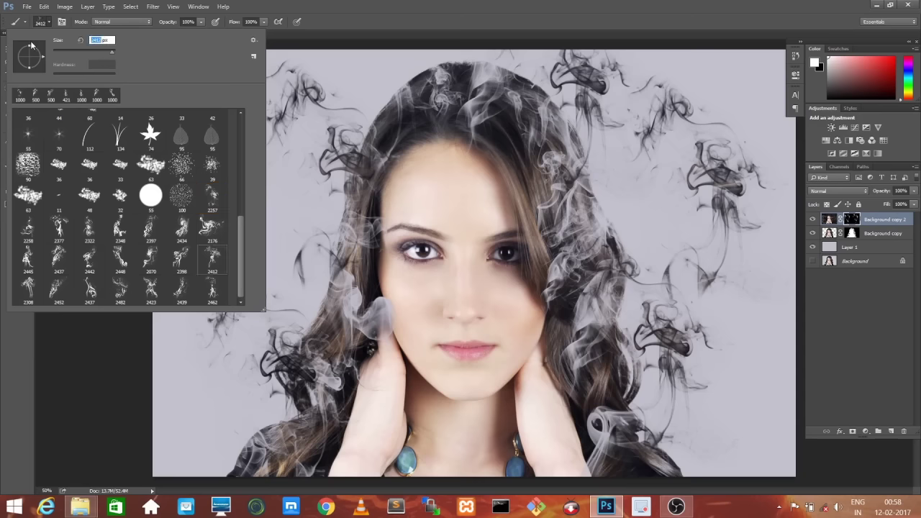
- Stamp more smoke beside the left hair, lower-left, lower-right, and right of the hair
{"action": "key", "text": "Return"}
{"action": "left_click", "coordinate": [244, 223]}
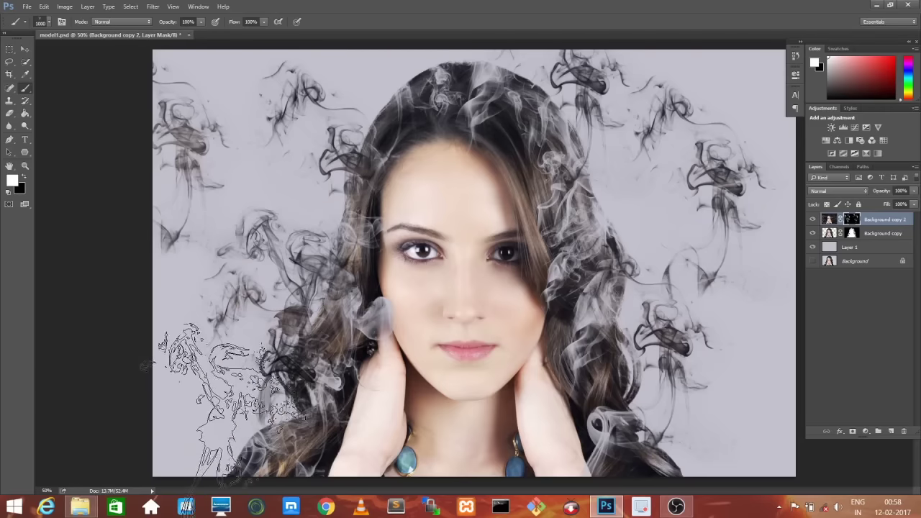
{"action": "left_click", "coordinate": [223, 404]}
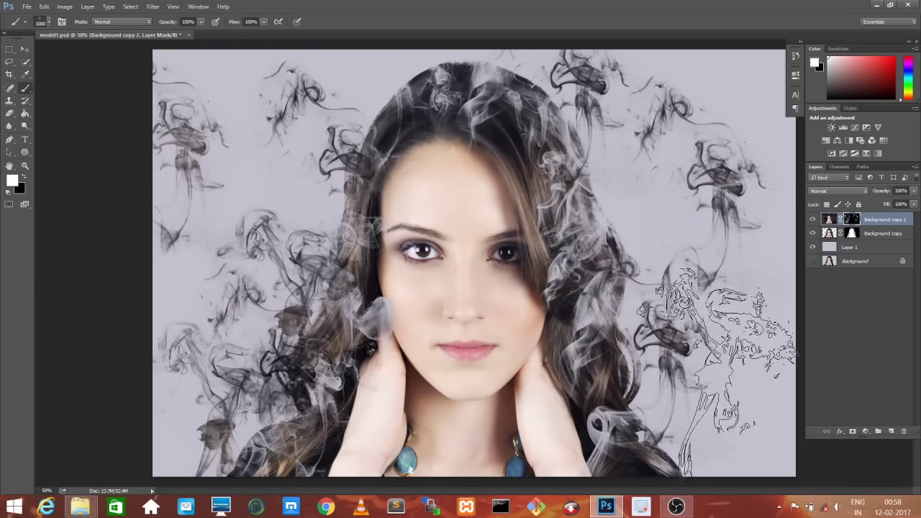
{"action": "left_click", "coordinate": [676, 377]}
{"action": "left_click", "coordinate": [636, 194]}
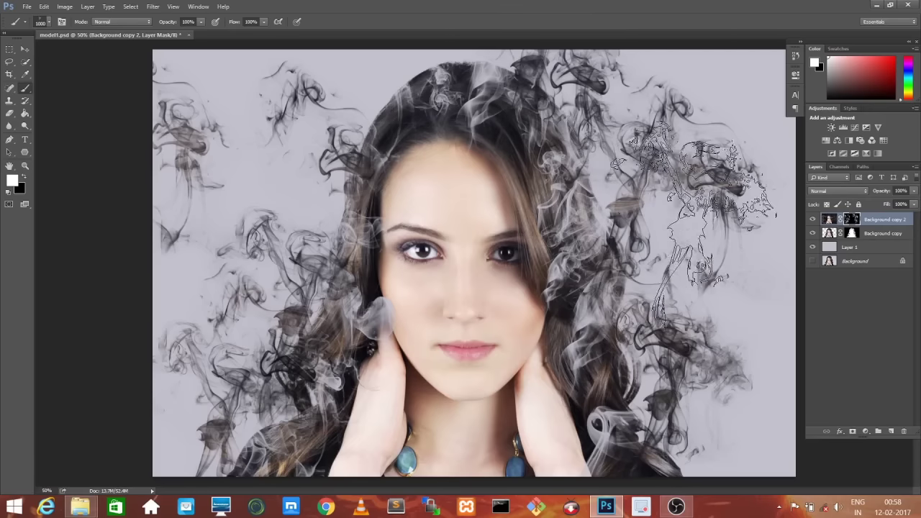
- Switch to another 1000 px smoke shape and thicken smoke on the left and top-left
{"action": "left_click", "coordinate": [46, 23]}
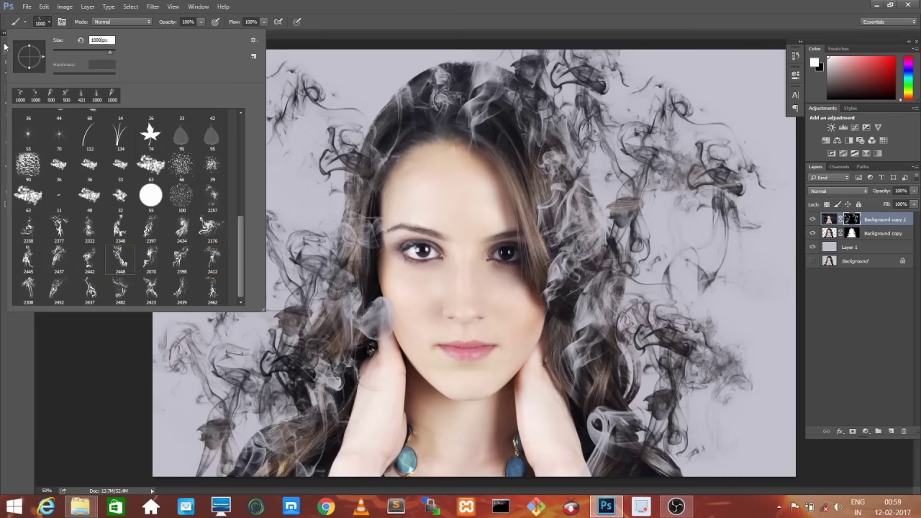
{"action": "key", "text": "Return"}
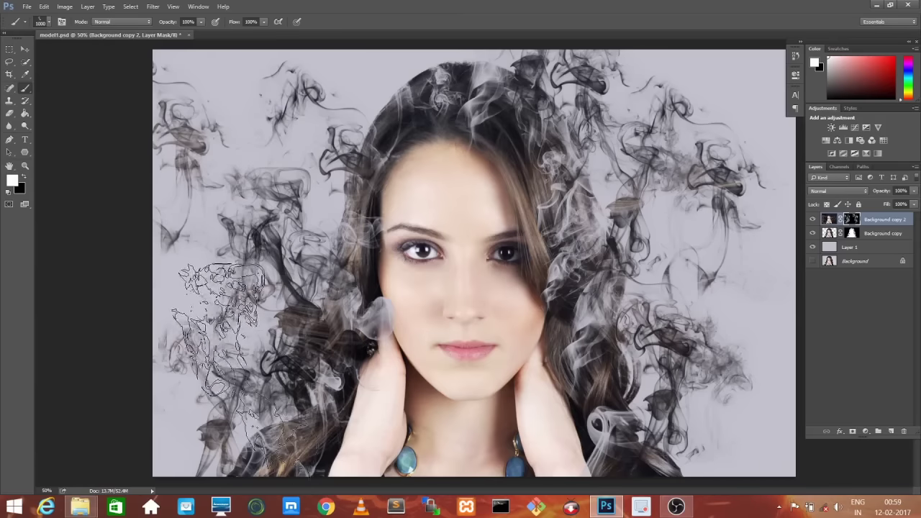
{"action": "left_click", "coordinate": [215, 363]}
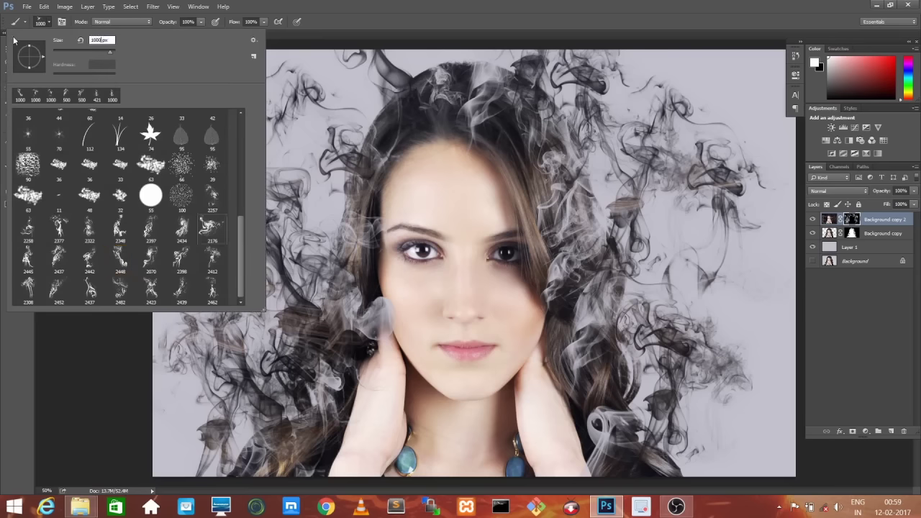
{"action": "key", "text": "Return"}
{"action": "left_click", "coordinate": [338, 129]}
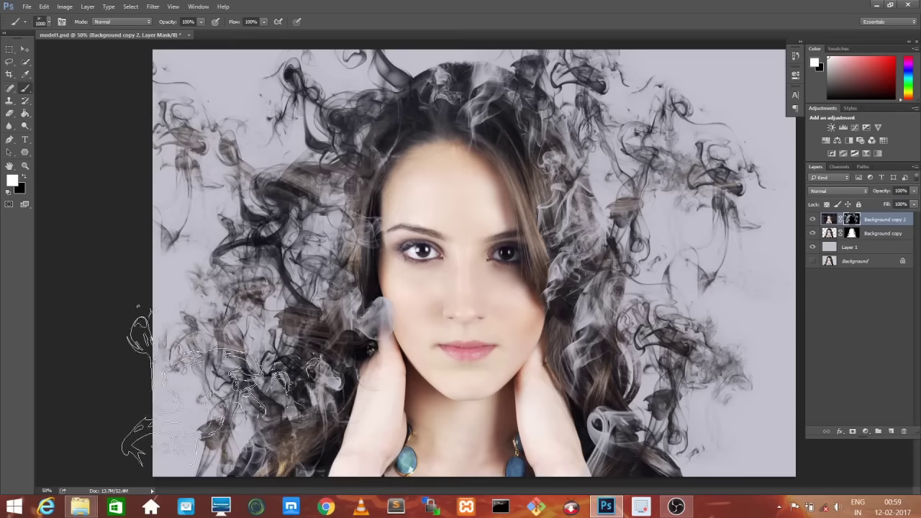
{"action": "left_click", "coordinate": [191, 266]}
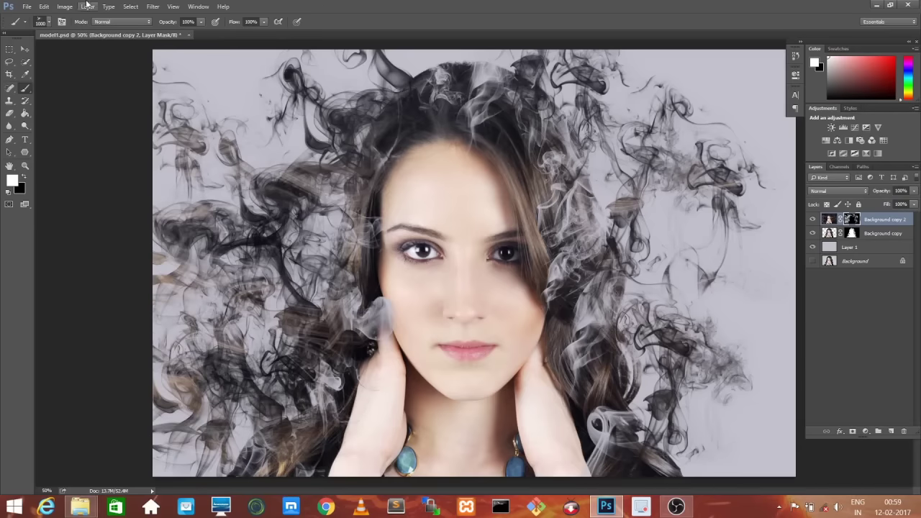
- Set the smoke brush to 1008 px and stamp upper-left, lower-right, and upper-right strands
{"action": "left_click", "coordinate": [47, 24]}
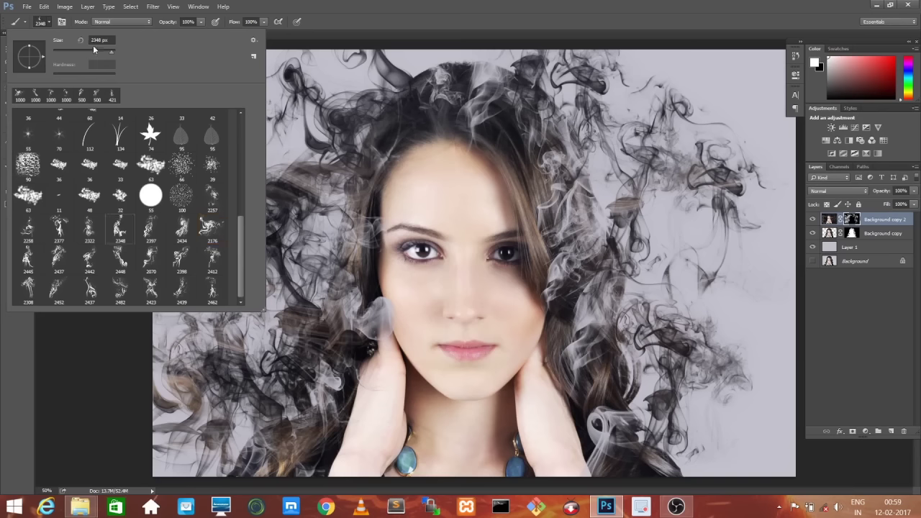
{"action": "type", "text": "1008"}
{"action": "key", "text": "Return"}
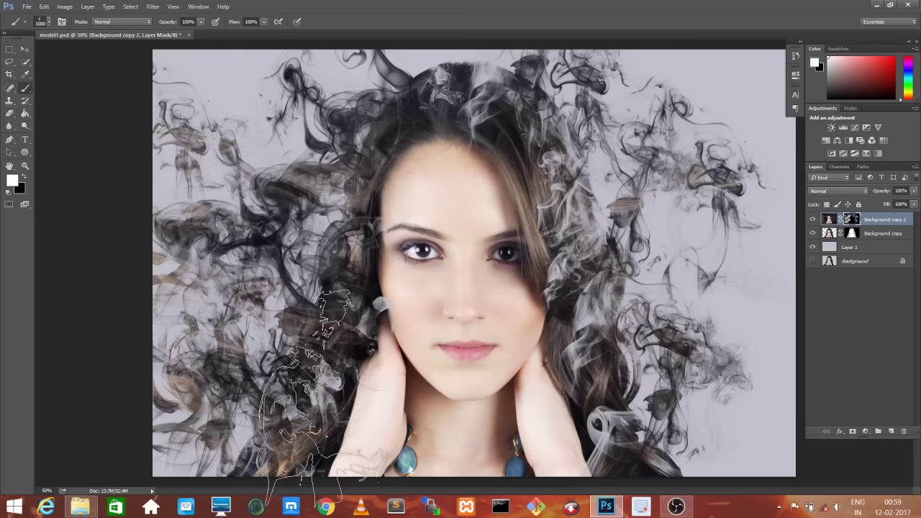
{"action": "left_click", "coordinate": [260, 117]}
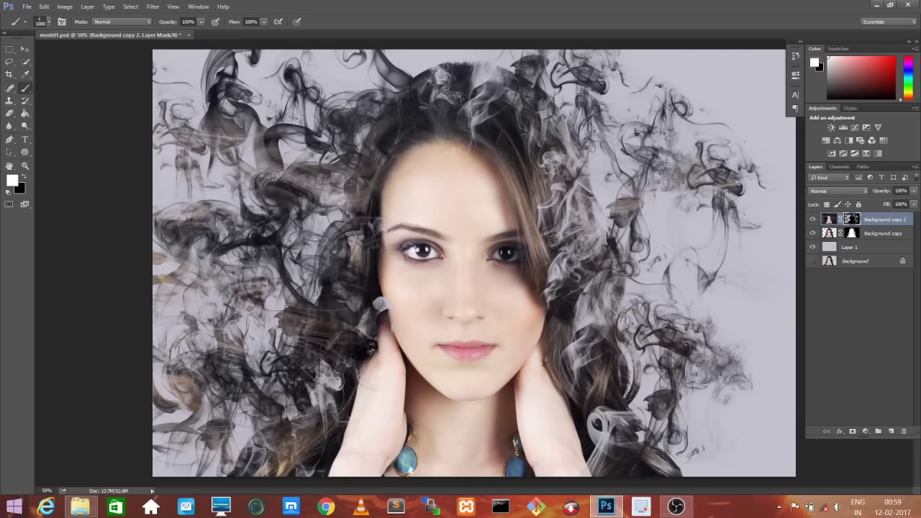
{"action": "left_click", "coordinate": [49, 23]}
{"action": "key", "text": "Return"}
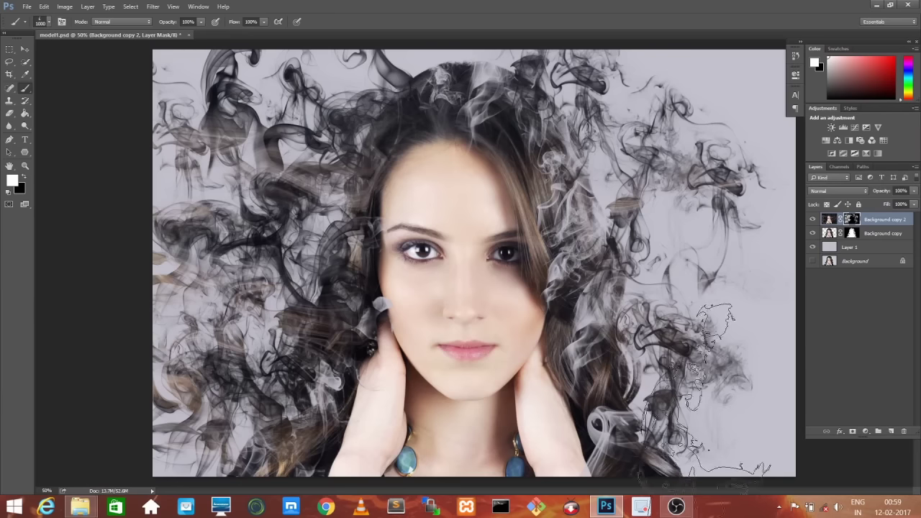
{"action": "left_click", "coordinate": [719, 388]}
{"action": "left_click", "coordinate": [658, 136]}
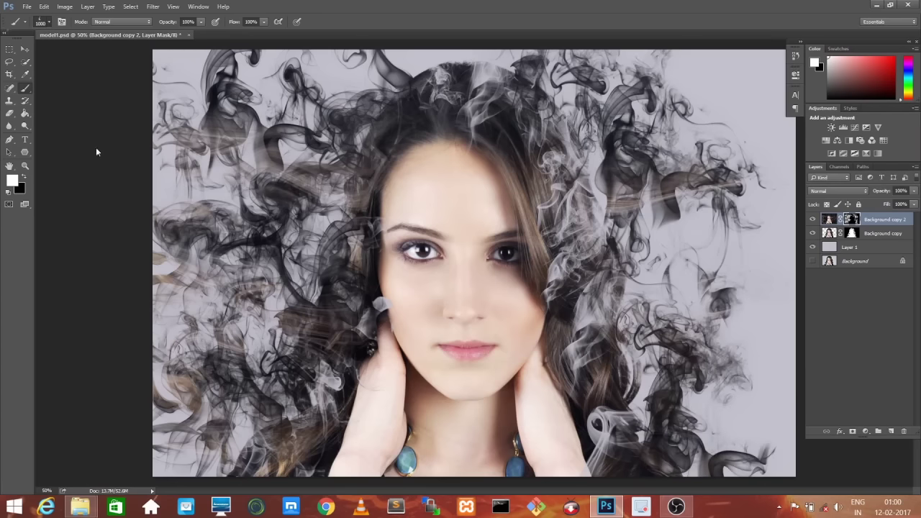
- Choose smoke brush 2452 at 1000 px
{"action": "left_click", "coordinate": [48, 22]}
{"action": "left_click", "coordinate": [58, 288]}
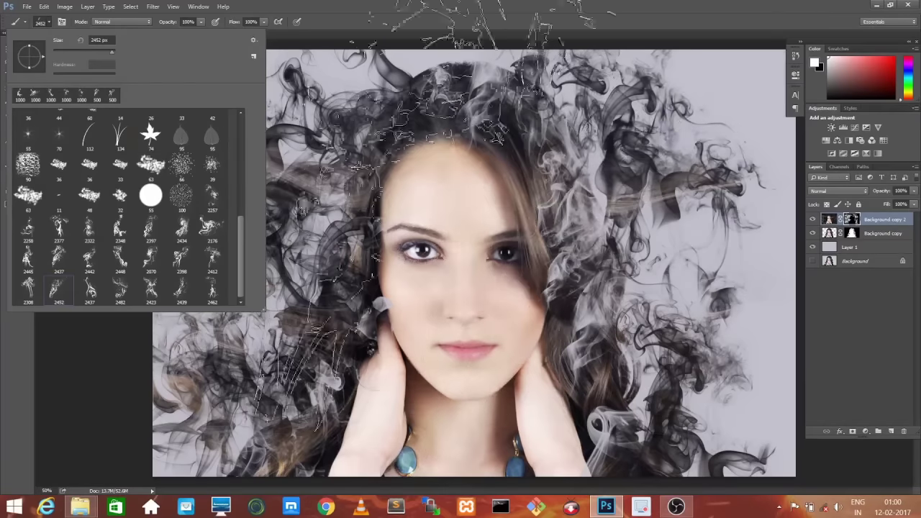
{"action": "double_click", "coordinate": [97, 40]}
{"action": "type", "text": "1"}
{"action": "key", "text": "Return"}
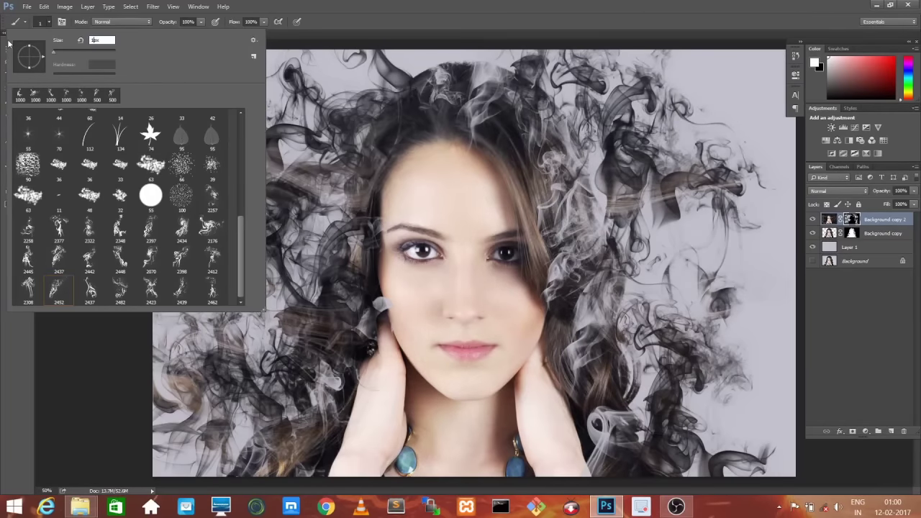
{"action": "type", "text": "00"}
{"action": "key", "text": "Return"}
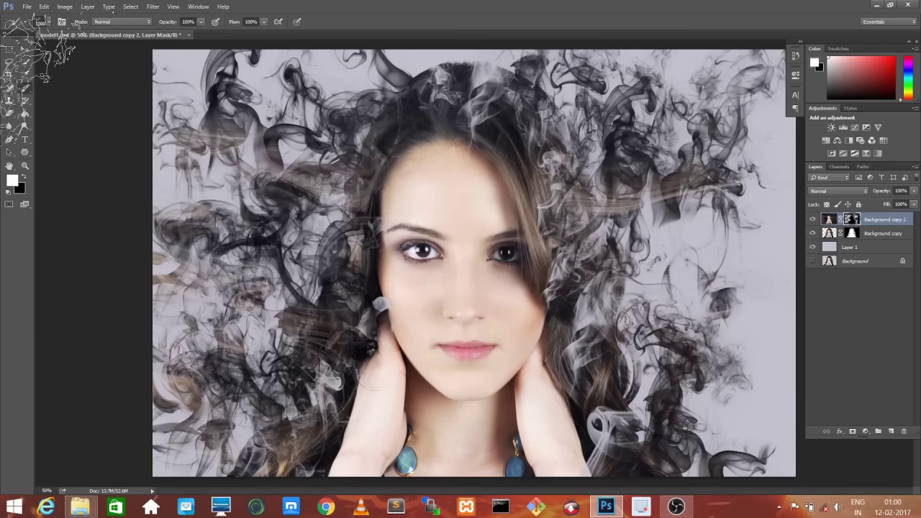
- Choose smoke brush 2437 at 1000 px
{"action": "left_click", "coordinate": [45, 23]}
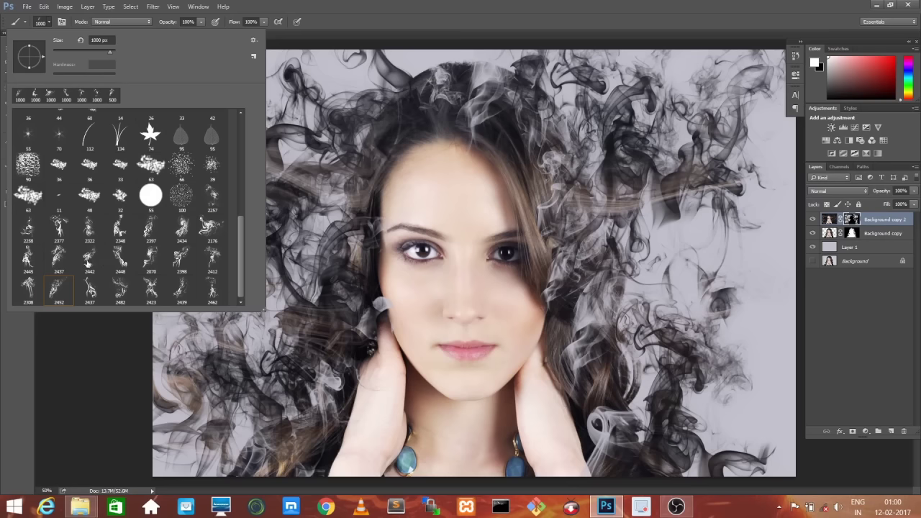
{"action": "left_click", "coordinate": [57, 263]}
{"action": "left_click", "coordinate": [102, 41]}
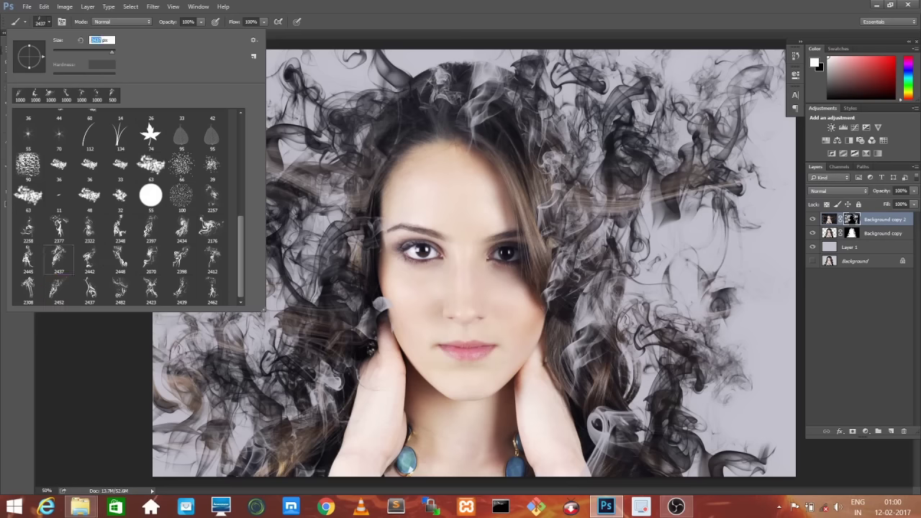
{"action": "type", "text": "1"}
{"action": "key", "text": "Return"}
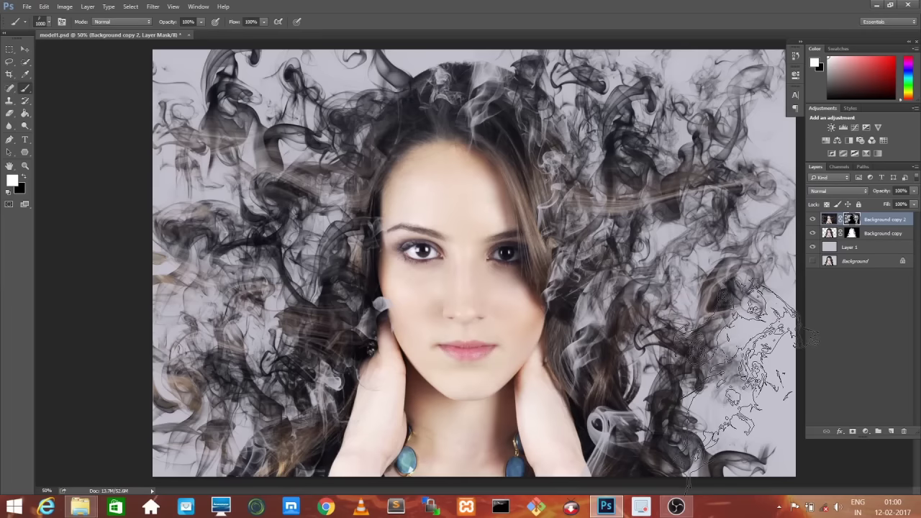
- Choose smoke brush 2462 at 400 px
{"action": "left_click", "coordinate": [50, 22]}
{"action": "left_click", "coordinate": [214, 295]}
{"action": "left_click", "coordinate": [102, 40]}
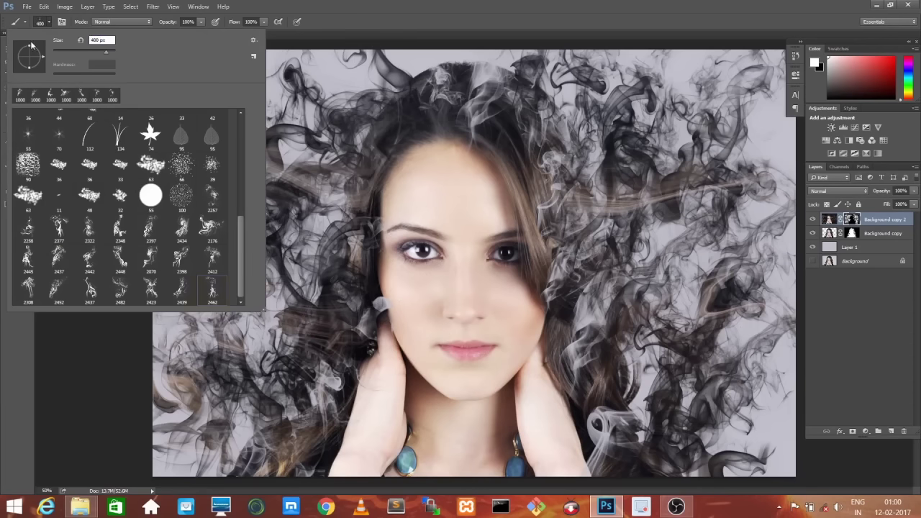
{"action": "key", "text": "Return"}
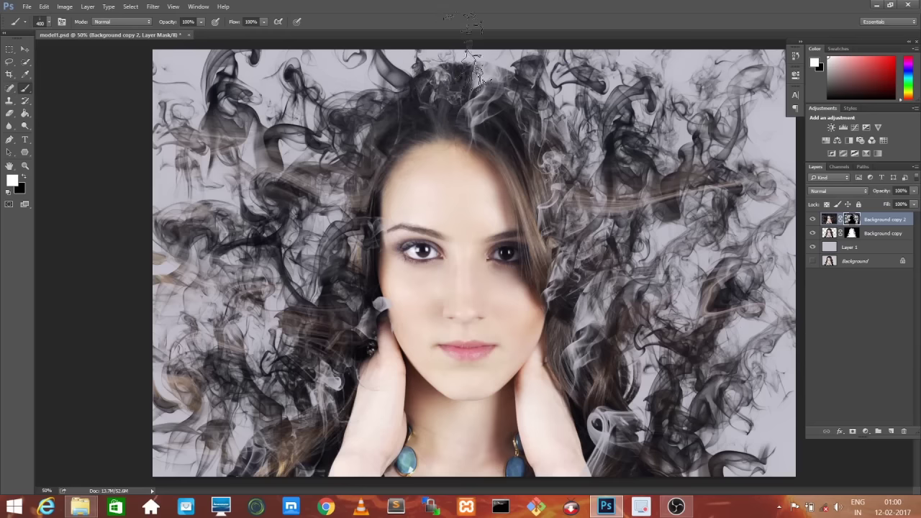
- Choose smoke brush 2482 and enter a 1000 px size
{"action": "left_click", "coordinate": [48, 22]}
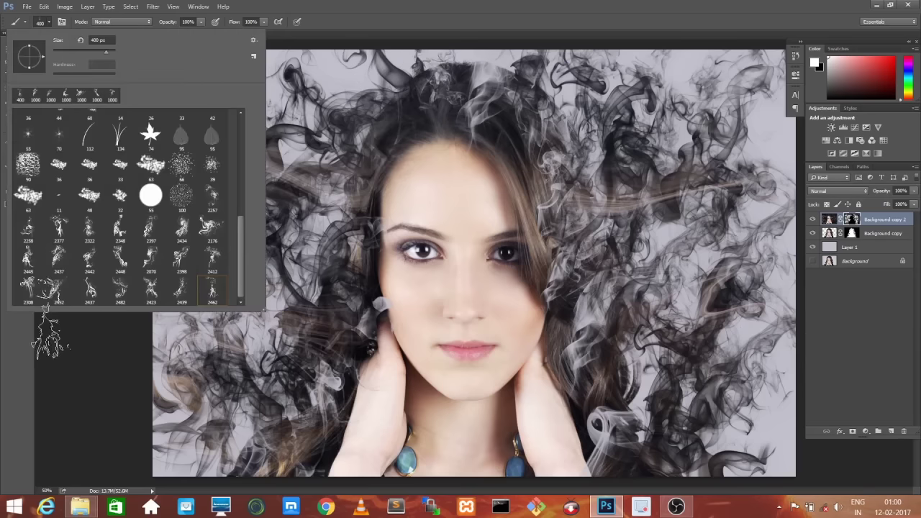
{"action": "left_click", "coordinate": [118, 289]}
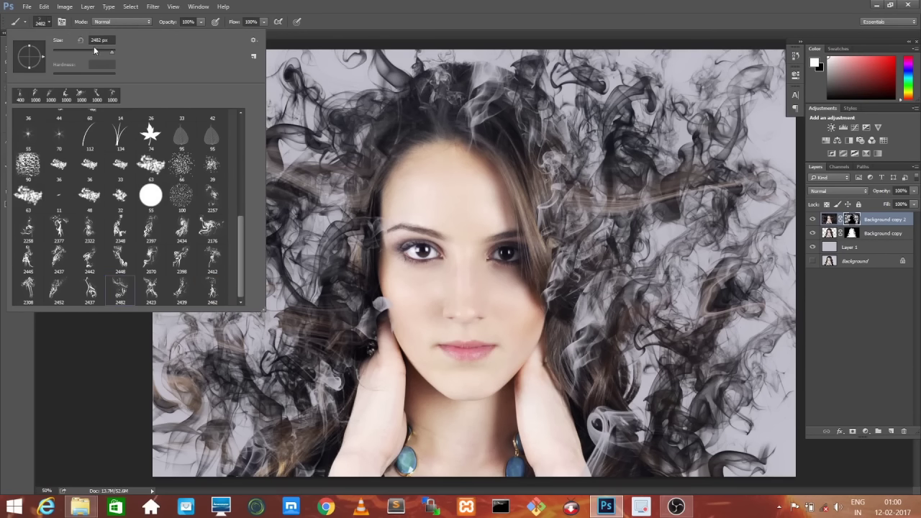
{"action": "double_click", "coordinate": [97, 39]}
{"action": "type", "text": "1000"}
- Resize smoke brush 2482 to 500 px for finer wisps
{"action": "key", "text": "BackSpace"}
{"action": "key", "text": "BackSpace"}
{"action": "key", "text": "BackSpace"}
{"action": "key", "text": "BackSpace"}
{"action": "type", "text": "500"}
{"action": "key", "text": "Return"}
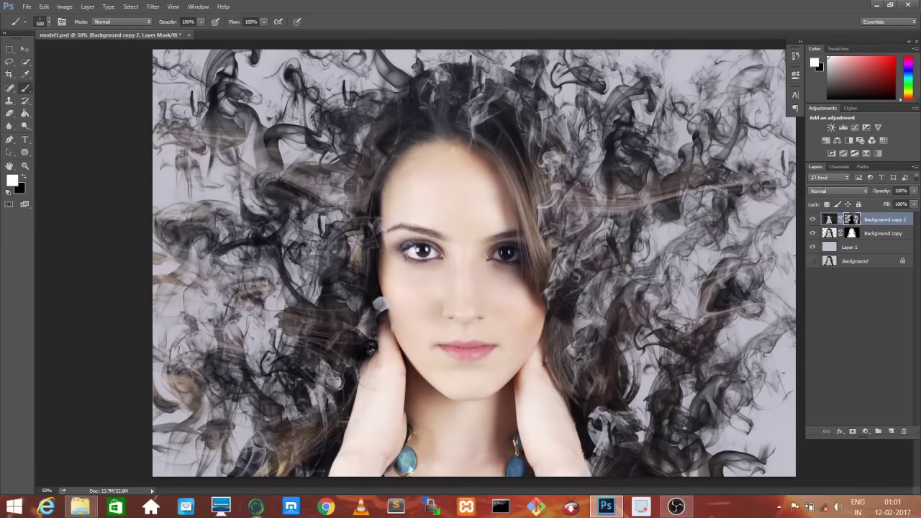
- Switch to smoke brush 2434 at 500 px for more stamps, then target the Background copy mask
{"action": "left_click", "coordinate": [48, 24]}
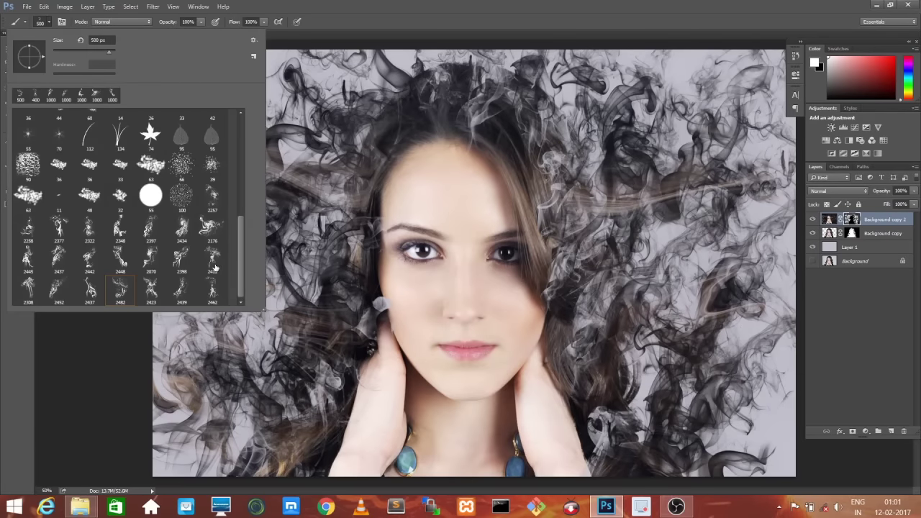
{"action": "left_click", "coordinate": [182, 228]}
{"action": "left_click", "coordinate": [97, 40]}
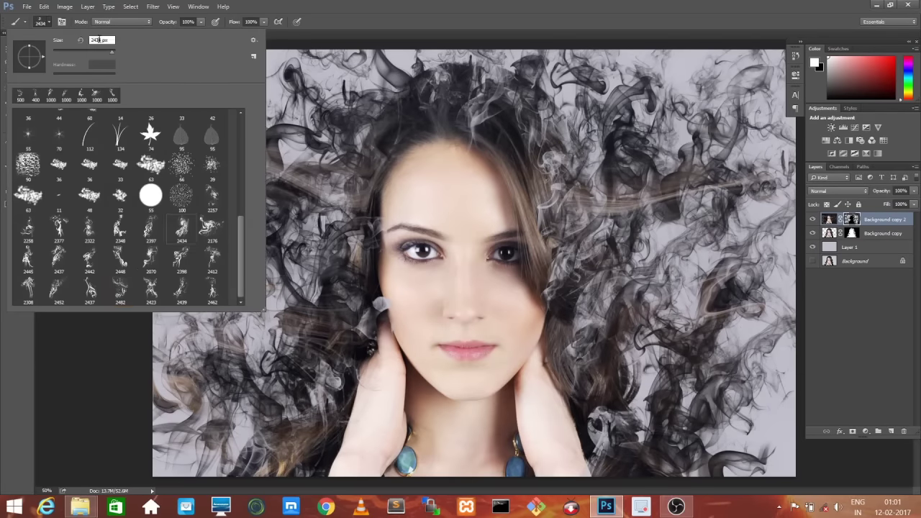
{"action": "type", "text": "500"}
{"action": "key", "text": "Return"}
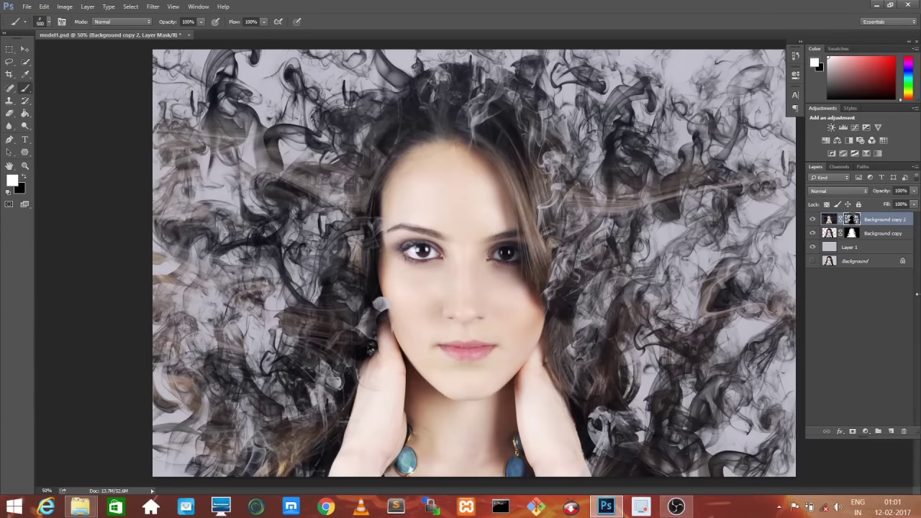
{"action": "left_click", "coordinate": [851, 234]}
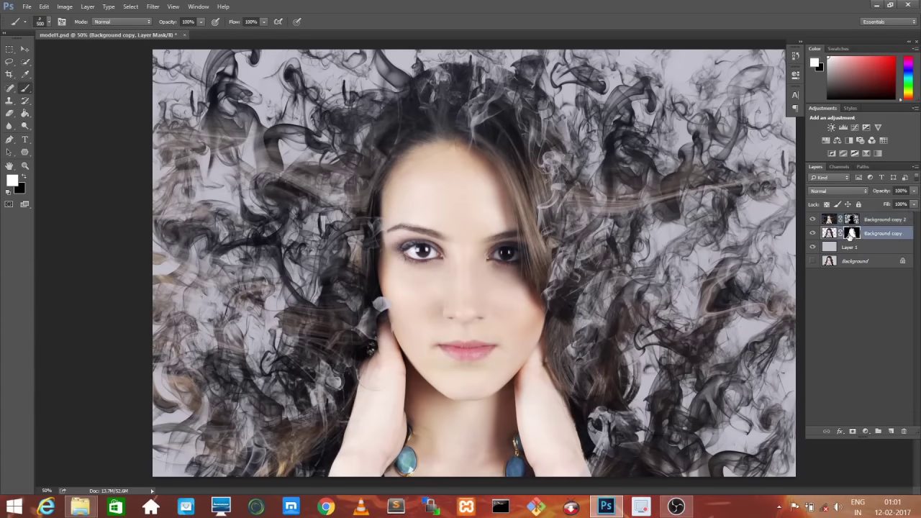
- Set black as the painting colour and choose a soft round brush with 0% hardness
{"action": "left_click", "coordinate": [22, 178]}
{"action": "right_click", "coordinate": [51, 44]}
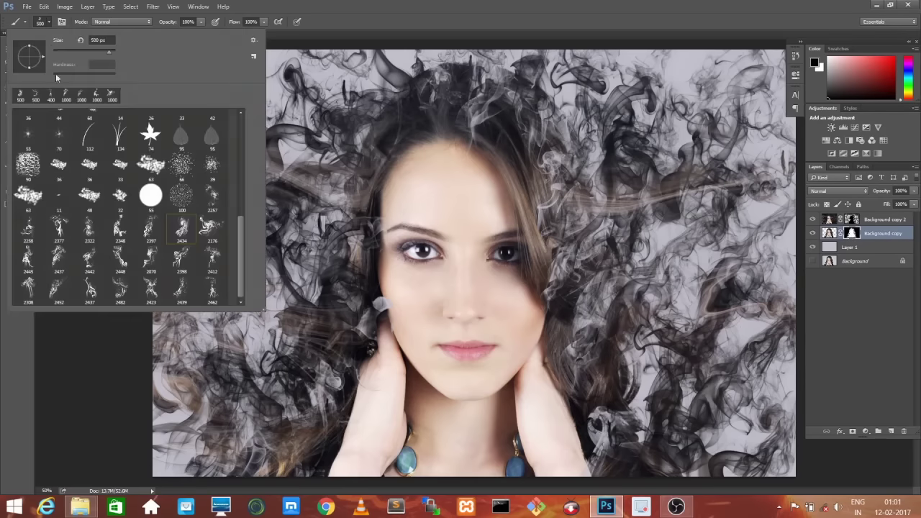
{"action": "scroll", "coordinate": [149, 196], "scroll_direction": "up", "scroll_amount": 2}
{"action": "scroll", "coordinate": [141, 195], "scroll_direction": "up", "scroll_amount": 2}
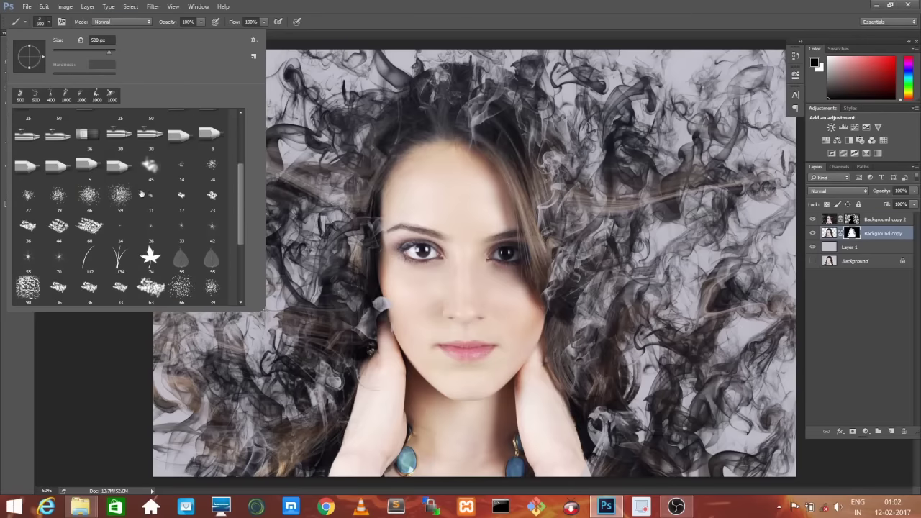
{"action": "left_click_drag", "start_coordinate": [241, 214], "coordinate": [234, 109]}
{"action": "left_click", "coordinate": [59, 125]}
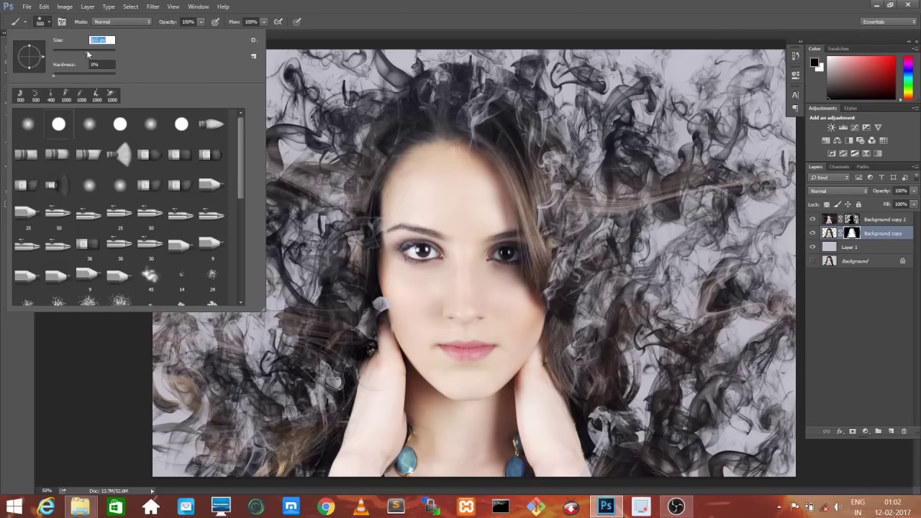
{"action": "key", "text": "Return"}
- Hide the dark strand beside the left cheek, paint hair back in white, and enlarge the brush to 175
{"action": "left_click_drag", "start_coordinate": [358, 298], "coordinate": [379, 305]}
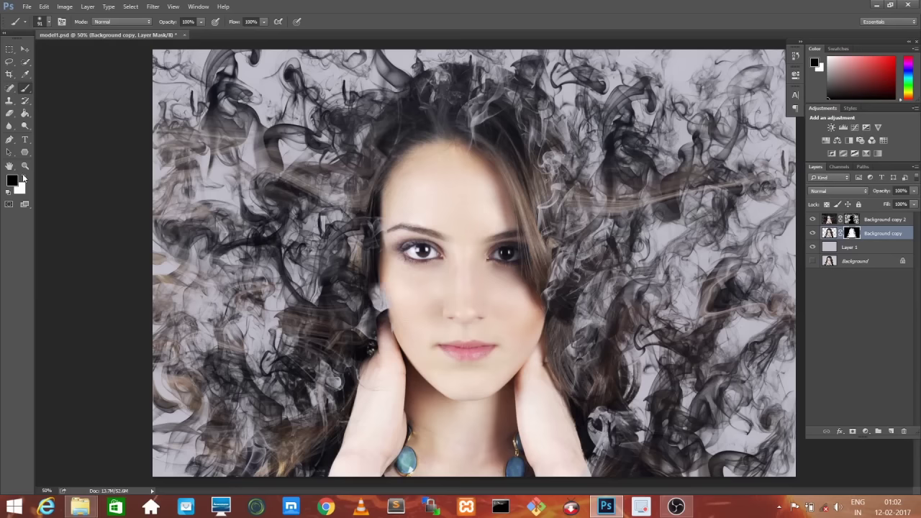
{"action": "key", "text": "x"}
{"action": "mouse_move", "coordinate": [375, 286]}
{"action": "left_mouse_down"}
{"action": "mouse_move", "coordinate": [387, 325]}
{"action": "mouse_move", "coordinate": [370, 278]}
{"action": "mouse_move", "coordinate": [393, 332]}
{"action": "left_mouse_up"}
{"action": "key", "text": "bracketright"}
{"action": "key", "text": "bracketright"}
{"action": "key", "text": "bracketright"}
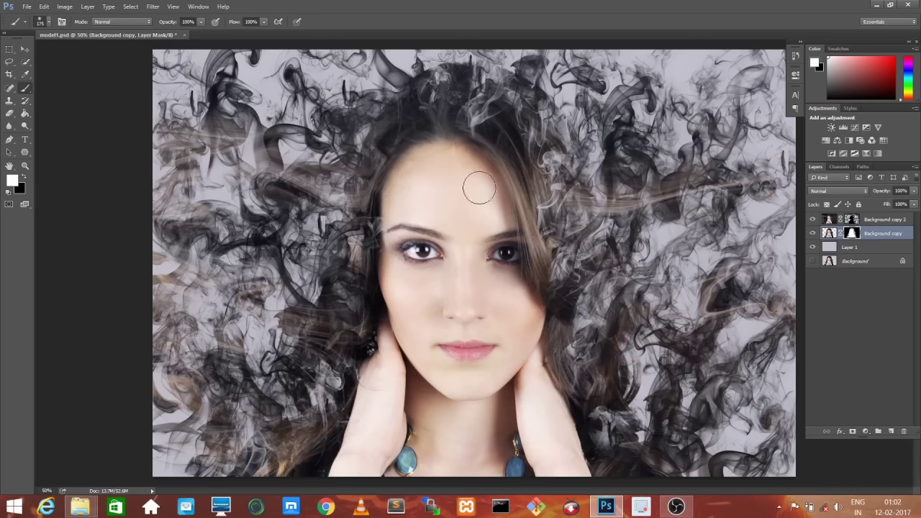
{"action": "left_click", "coordinate": [24, 49]}
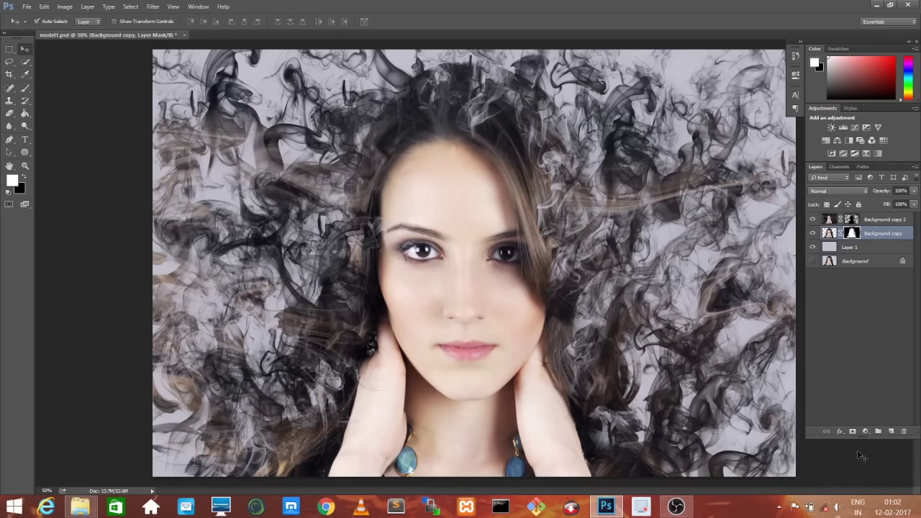
- Alt-click the Background layer's eye to view only the original unedited portrait
{"action": "left_click", "coordinate": [812, 262], "text": "alt"}
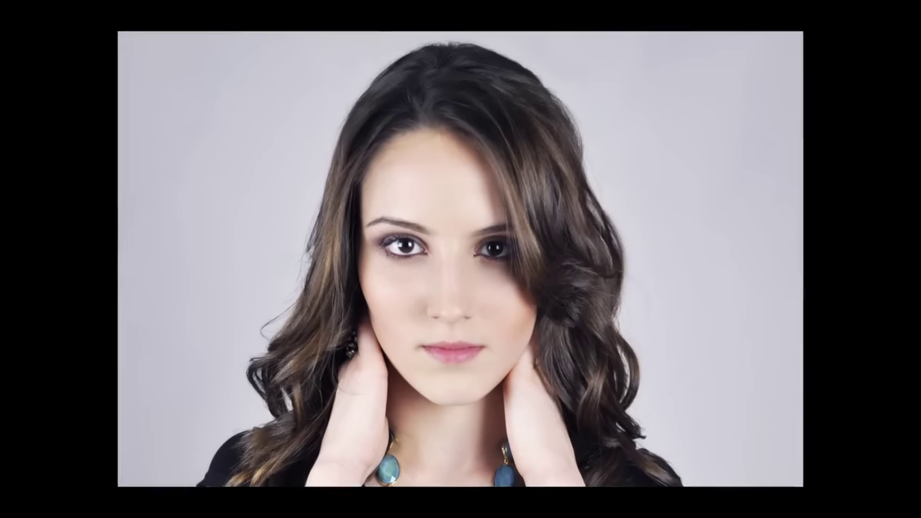